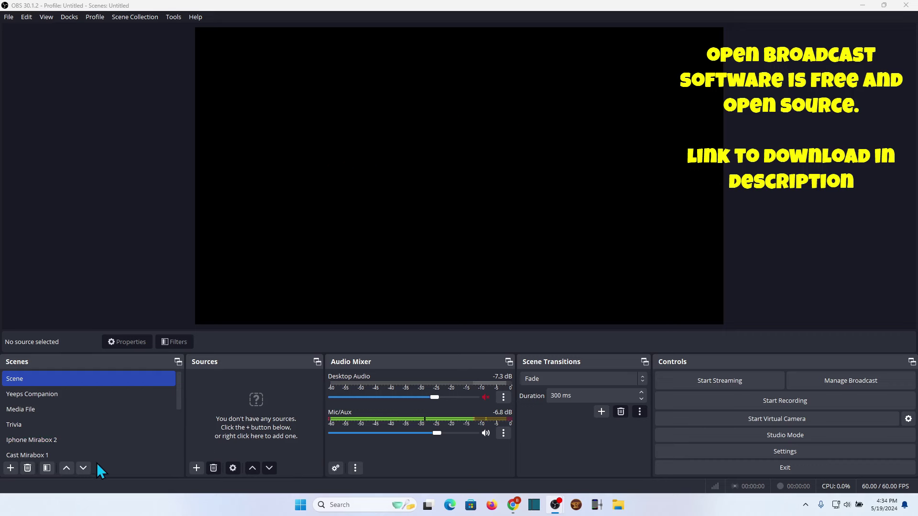
# In Scene, begin a new Video Capture Device source named 'iphone capture'.
pyautogui.click(139, 378)
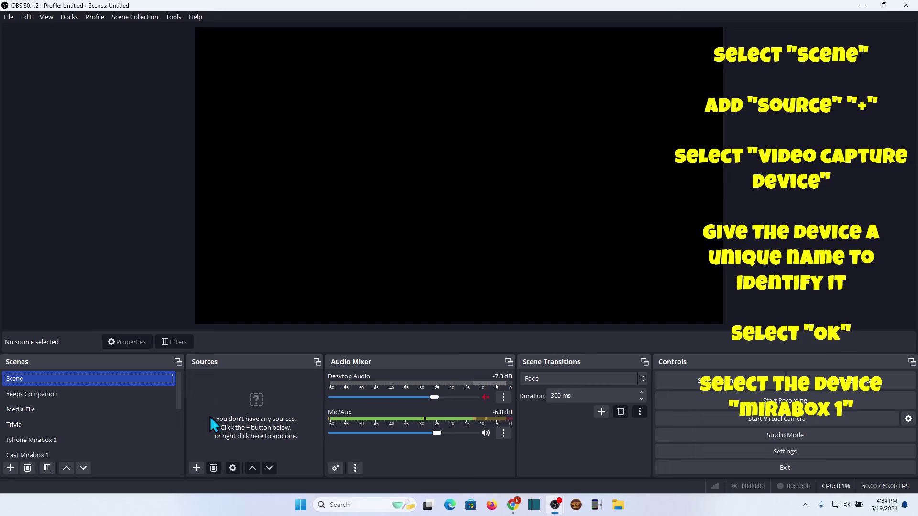
pyautogui.click(196, 468)
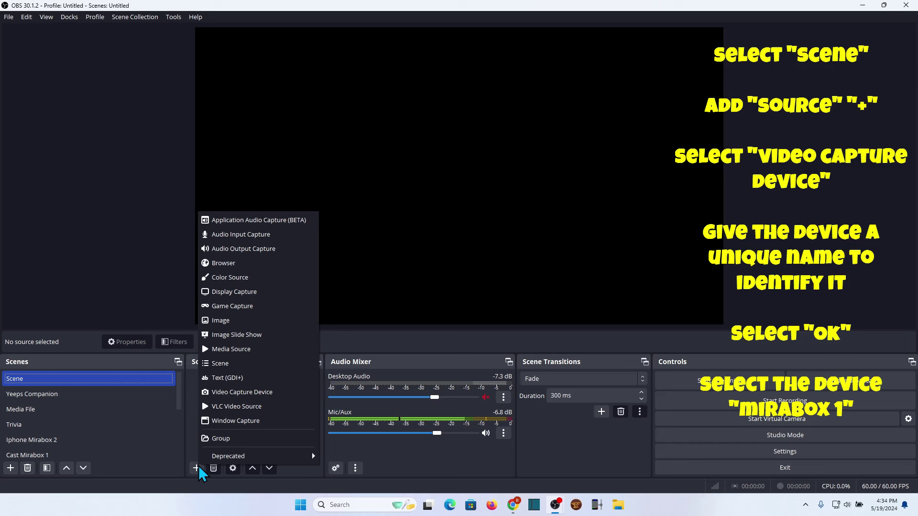
pyautogui.click(298, 394)
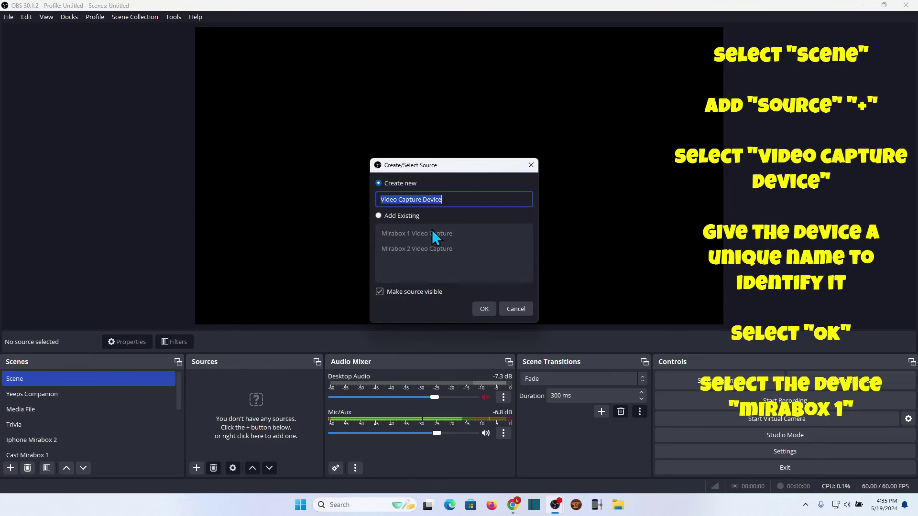
pyautogui.moveTo(458, 200); pyautogui.dragTo(373, 198)
pyautogui.write('i')
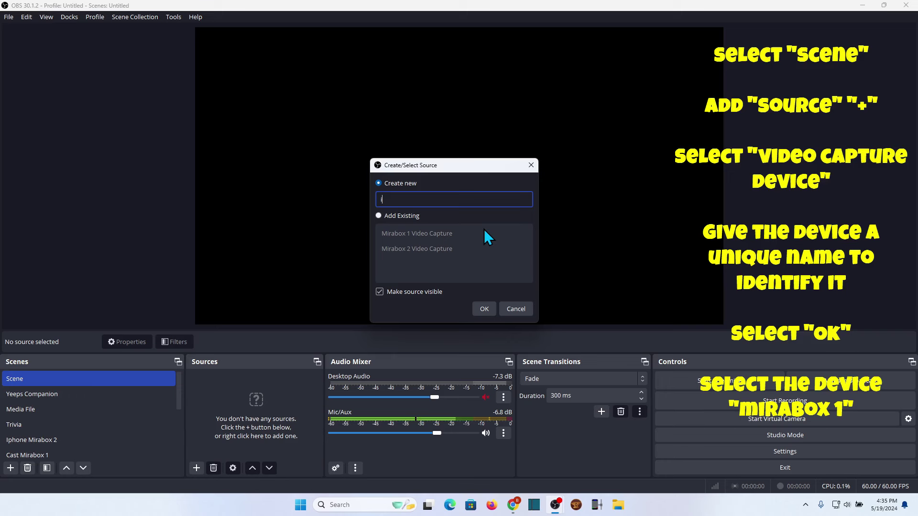
pyautogui.write('phone capture')
# Create the iphone capture source with MiraBox Capture as its video device.
pyautogui.click(489, 312)
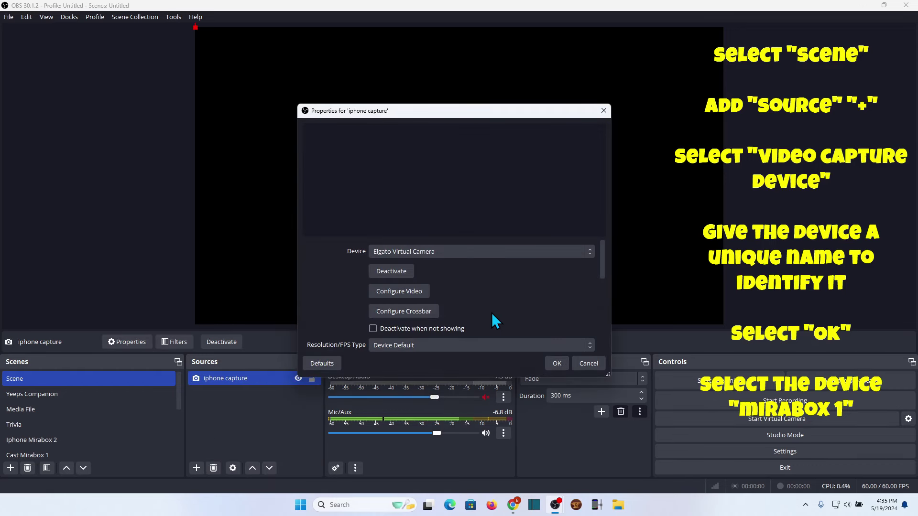
pyautogui.click(589, 252)
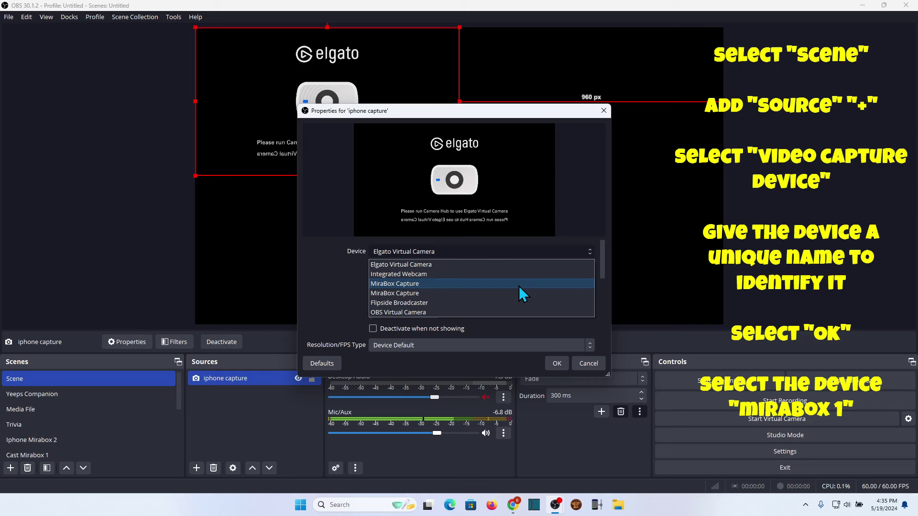
pyautogui.click(486, 286)
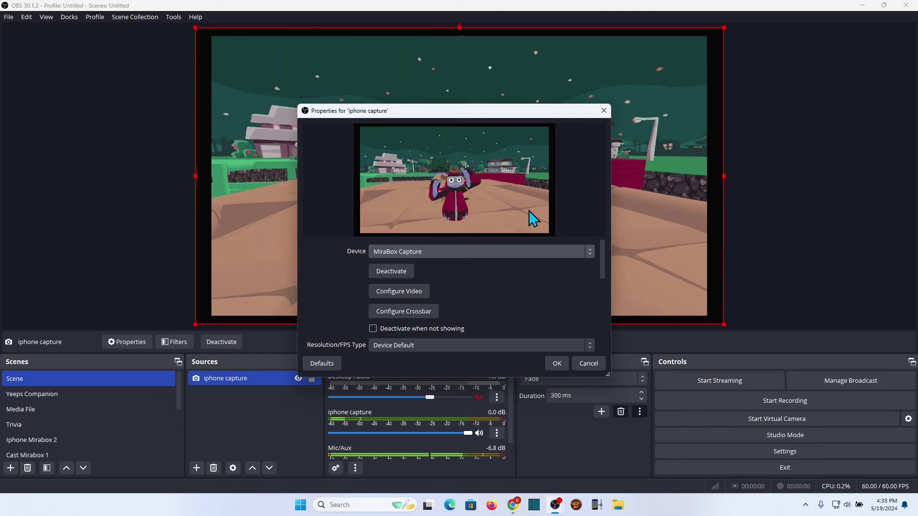
pyautogui.click(556, 363)
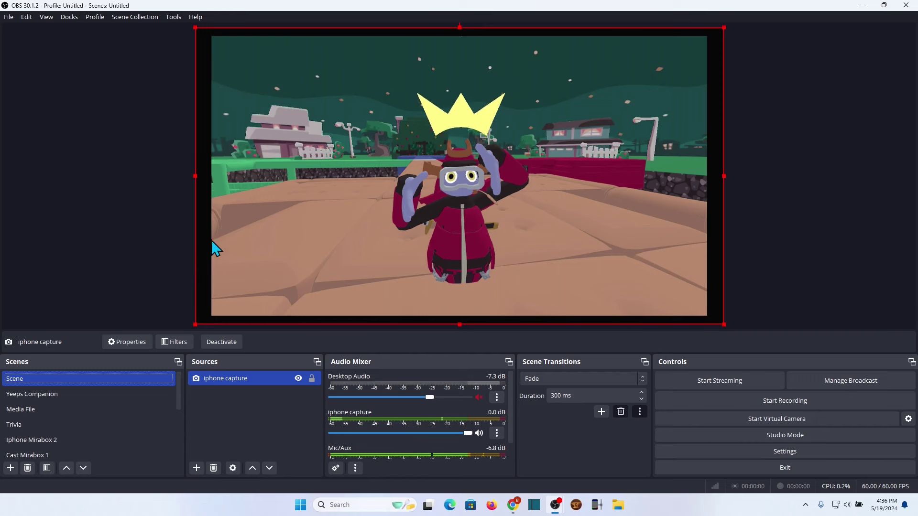
# Stretch iphone capture past the canvas bottom-left and top-right corners to hide its black border.
pyautogui.click(196, 325)
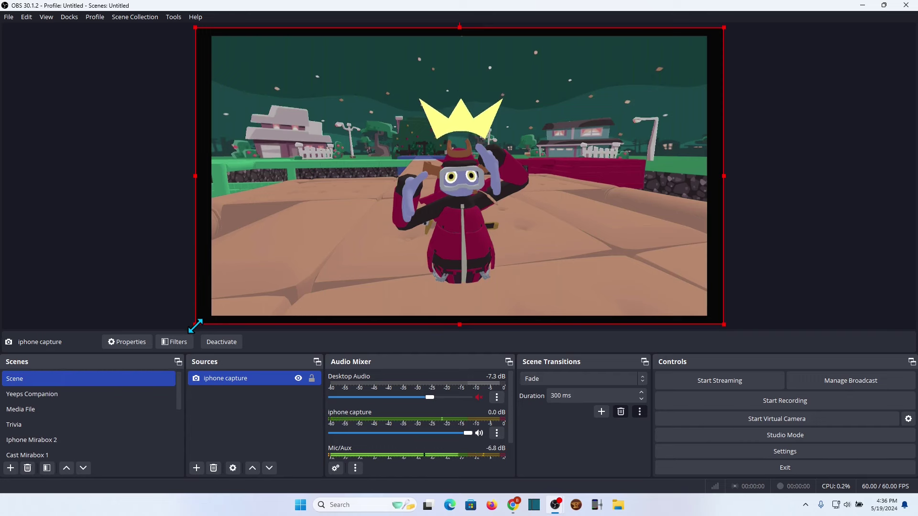
pyautogui.moveTo(194, 326); pyautogui.dragTo(177, 330)
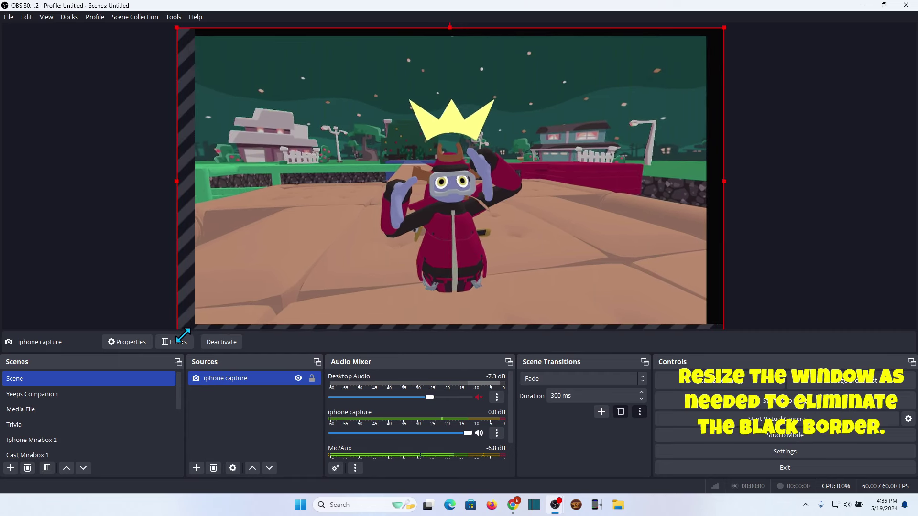
pyautogui.moveTo(725, 27); pyautogui.dragTo(739, 17)
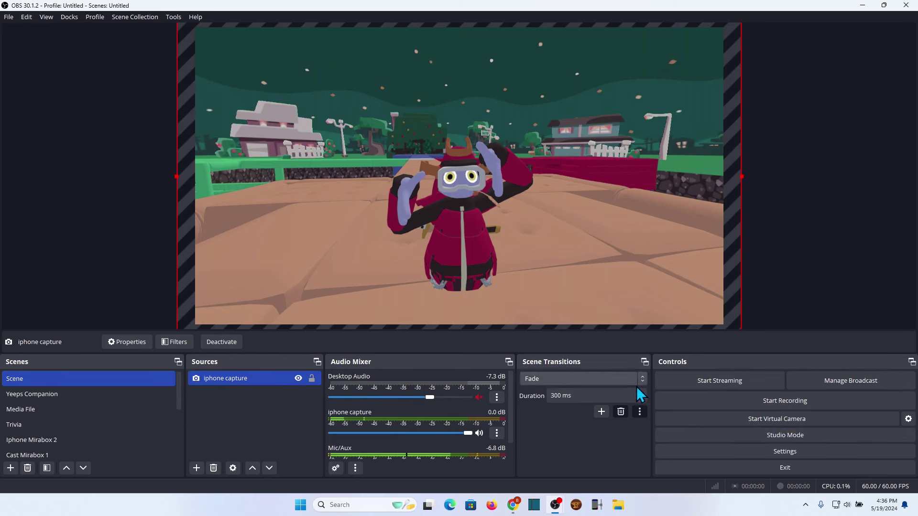
pyautogui.moveTo(512, 387); pyautogui.dragTo(513, 397)
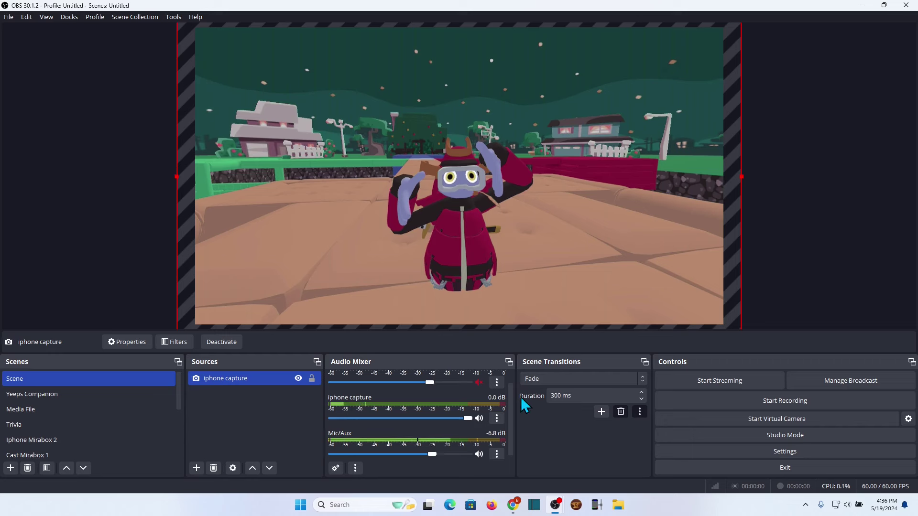
pyautogui.moveTo(512, 404); pyautogui.dragTo(512, 383)
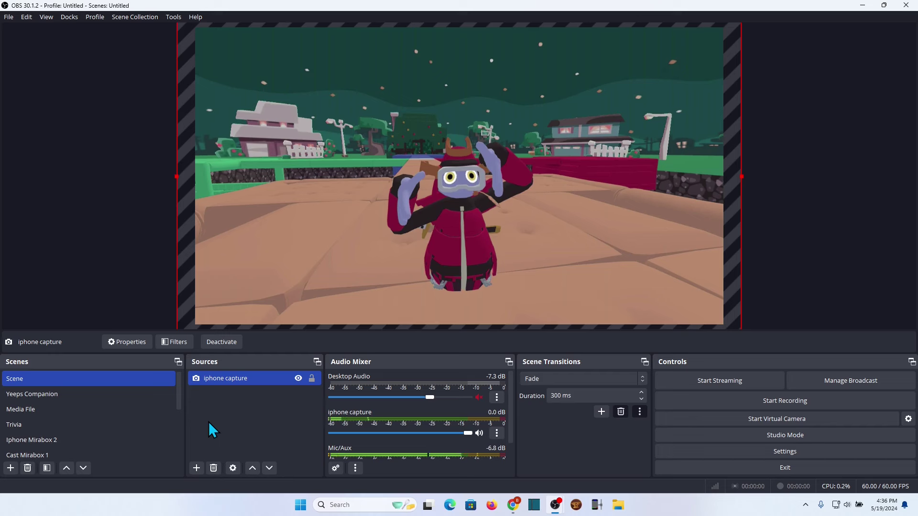
# Add an Audio Input Capture 'iphone audio in' using Digital Audio Interface (MiraBox Capture).
pyautogui.click(196, 468)
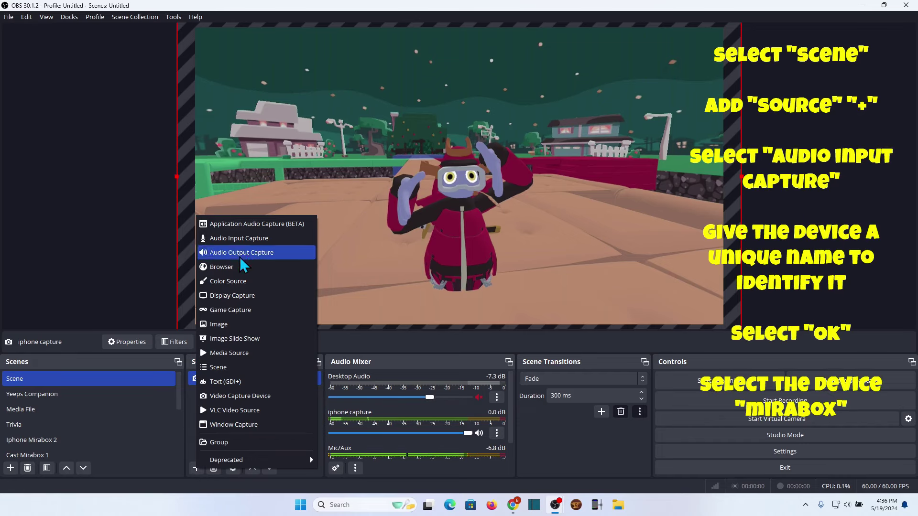
pyautogui.click(243, 240)
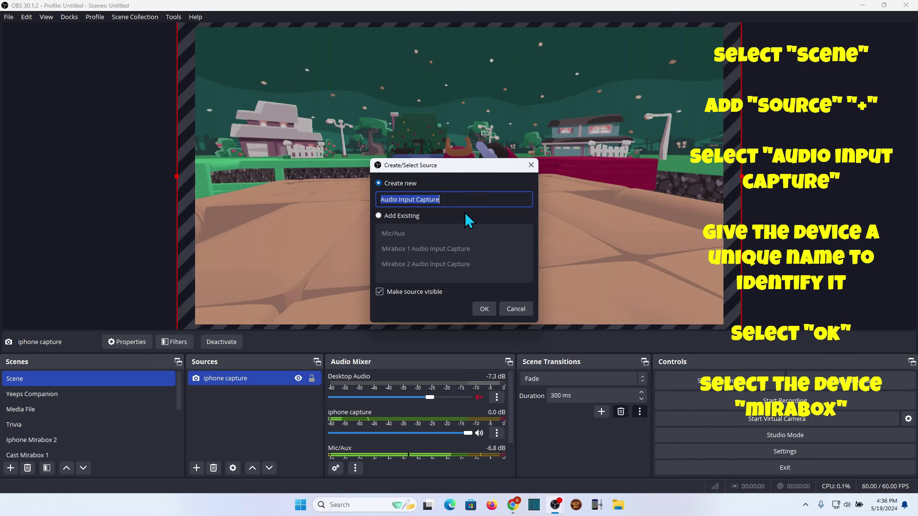
pyautogui.write('ip')
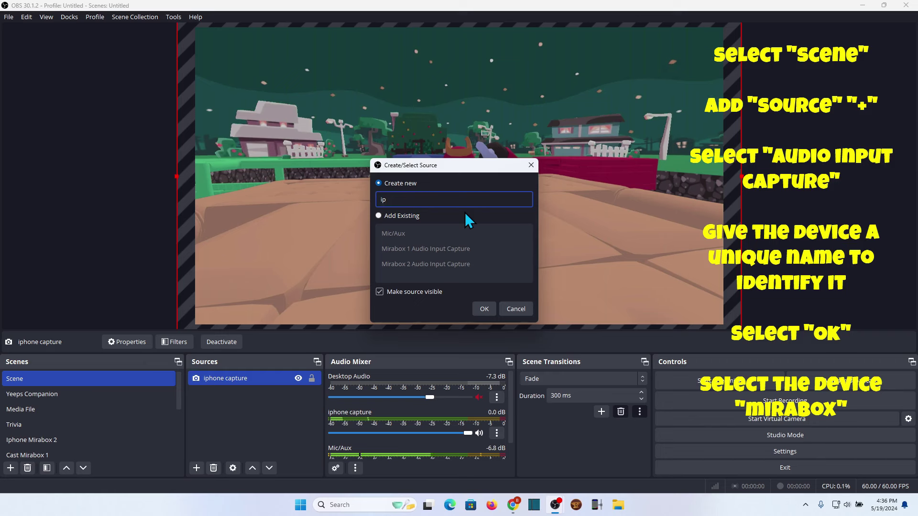
pyautogui.write('hone audio in')
pyautogui.click(485, 309)
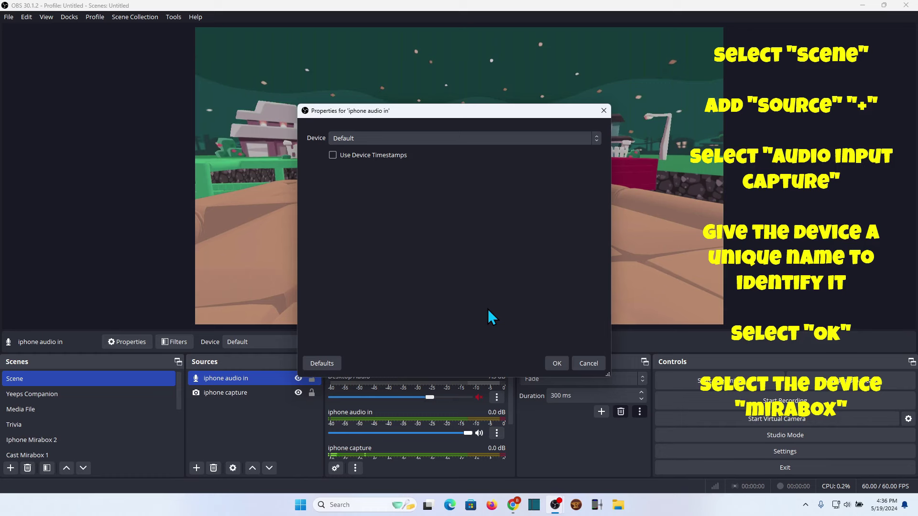
pyautogui.click(596, 137)
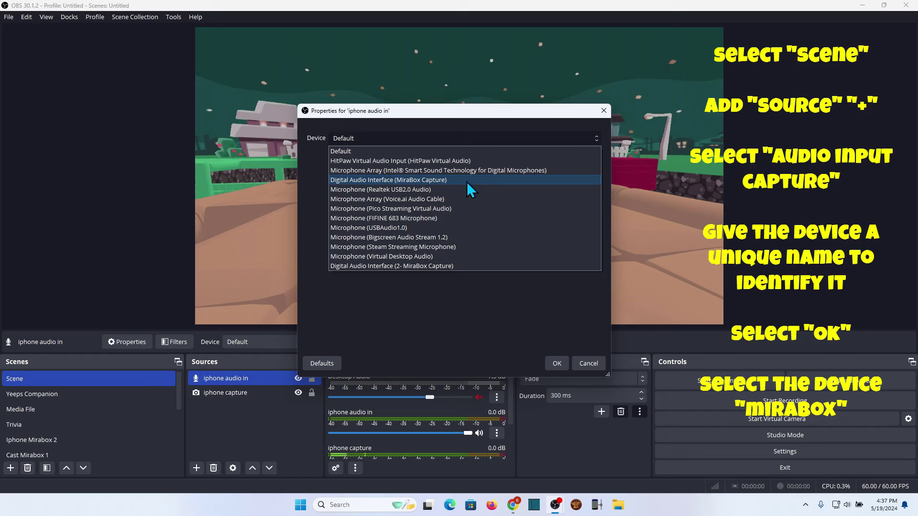
pyautogui.click(469, 181)
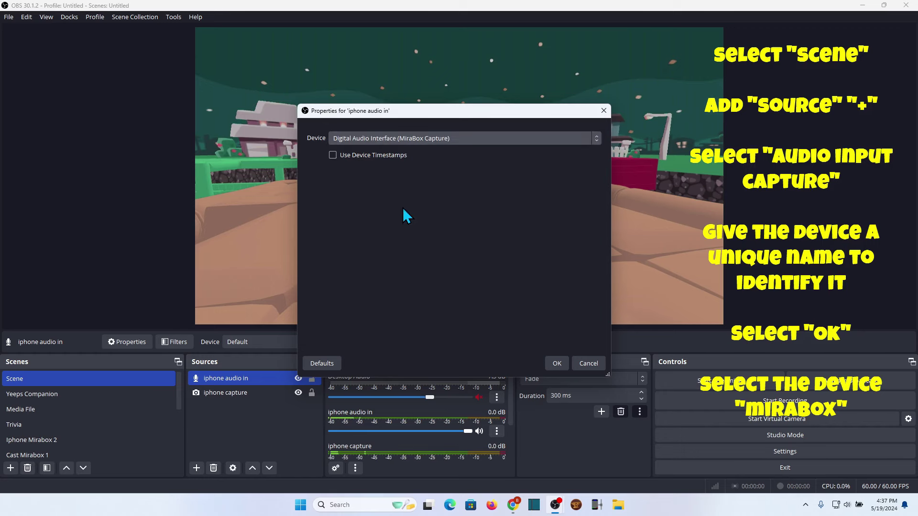
pyautogui.click(560, 366)
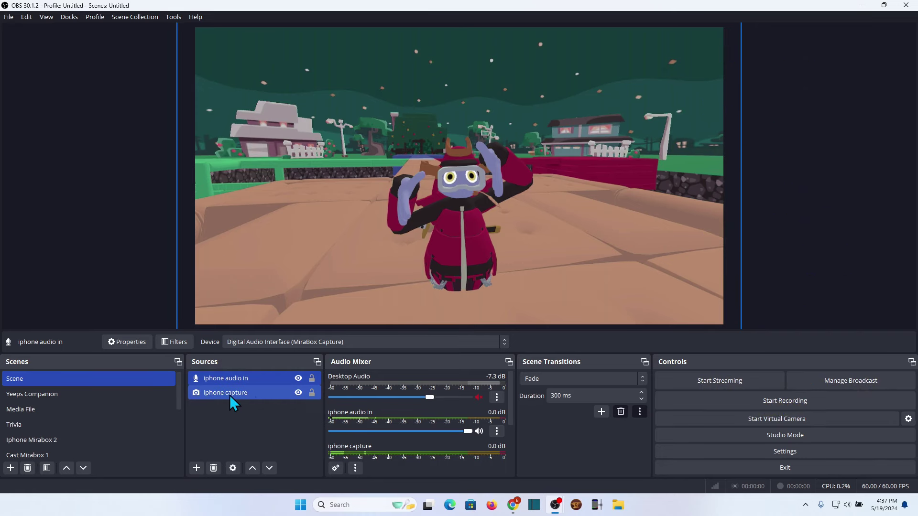
pyautogui.moveTo(512, 395)
pyautogui.mouseDown()
pyautogui.moveTo(511, 412)
pyautogui.moveTo(512, 394)
pyautogui.mouseUp()
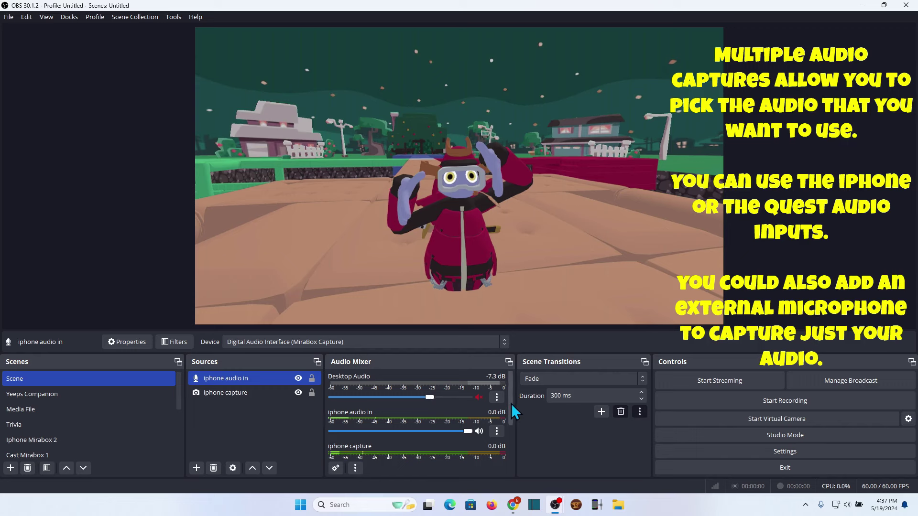
pyautogui.moveTo(511, 404)
pyautogui.mouseDown()
pyautogui.moveTo(518, 440)
pyautogui.moveTo(520, 396)
pyautogui.moveTo(514, 455)
pyautogui.moveTo(518, 400)
pyautogui.mouseUp()
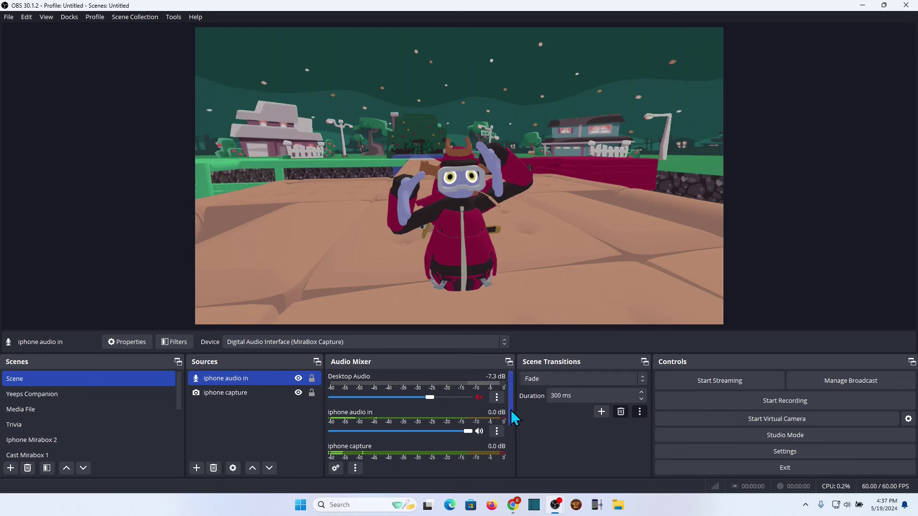
pyautogui.moveTo(511, 410); pyautogui.dragTo(516, 390)
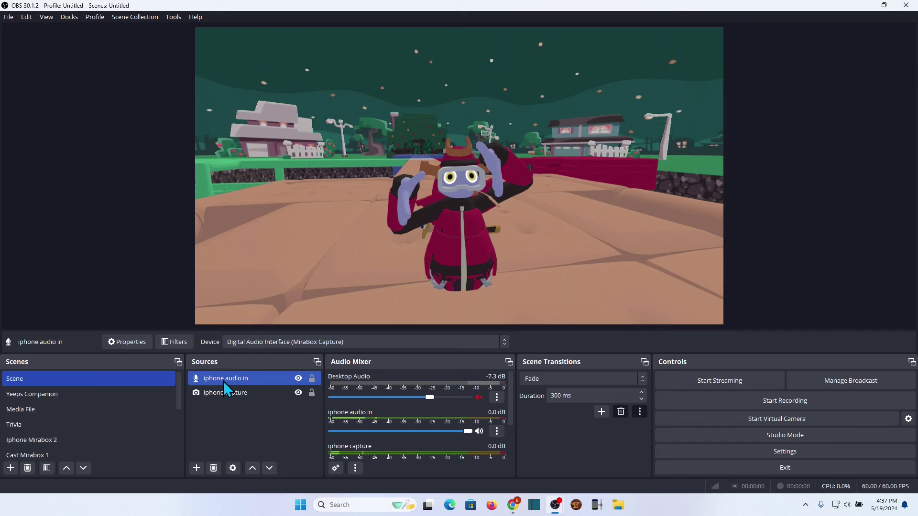
# Rename the scene 'Scene' to 'iphone'.
pyautogui.rightClick(25, 381)
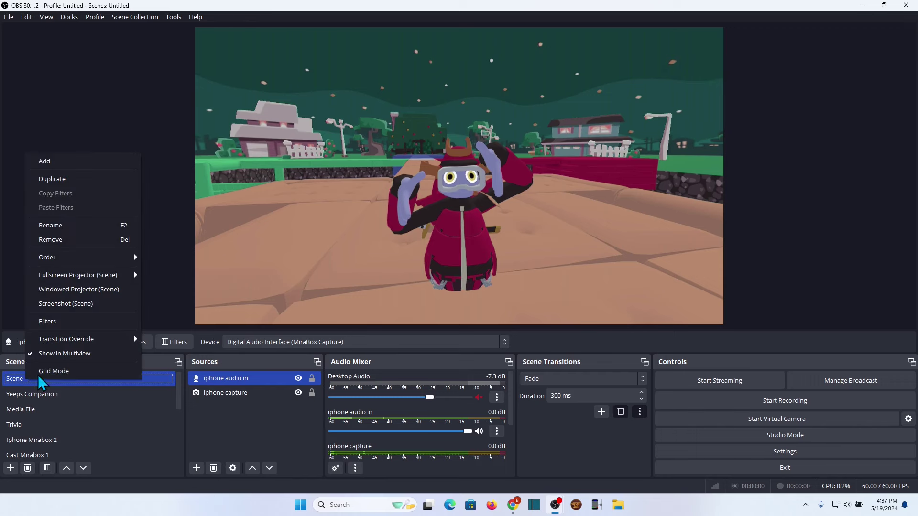
pyautogui.click(61, 231)
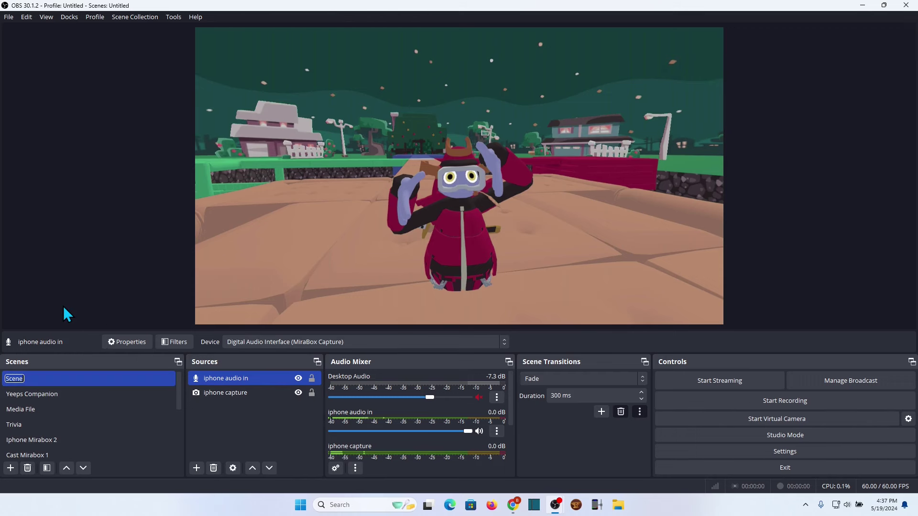
pyautogui.press('BackSpace')
pyautogui.write('iphone')
pyautogui.press('Return')
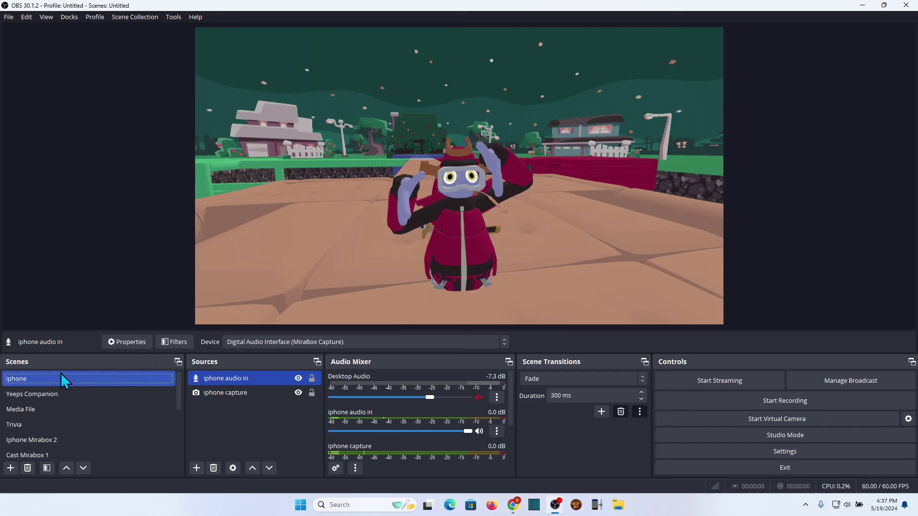
# Create a new scene named 'quest'.
pyautogui.click(11, 469)
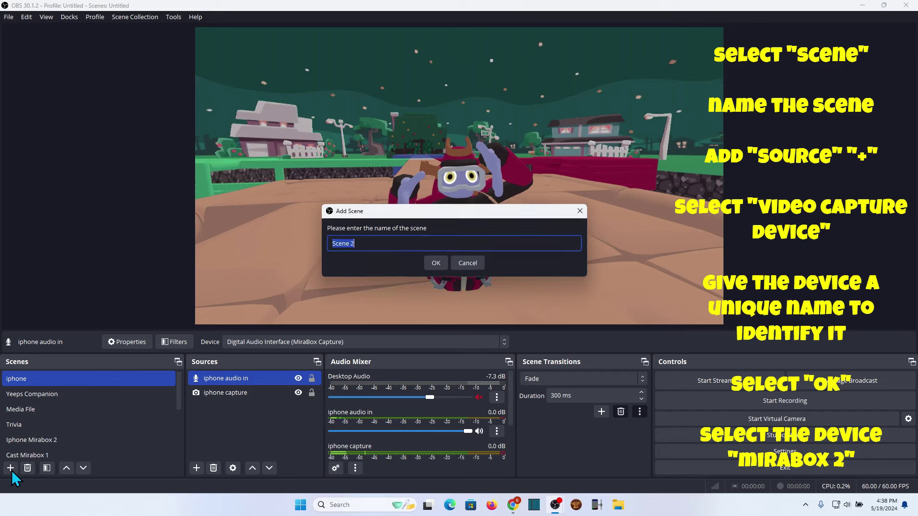
pyautogui.write('quest')
pyautogui.click(435, 263)
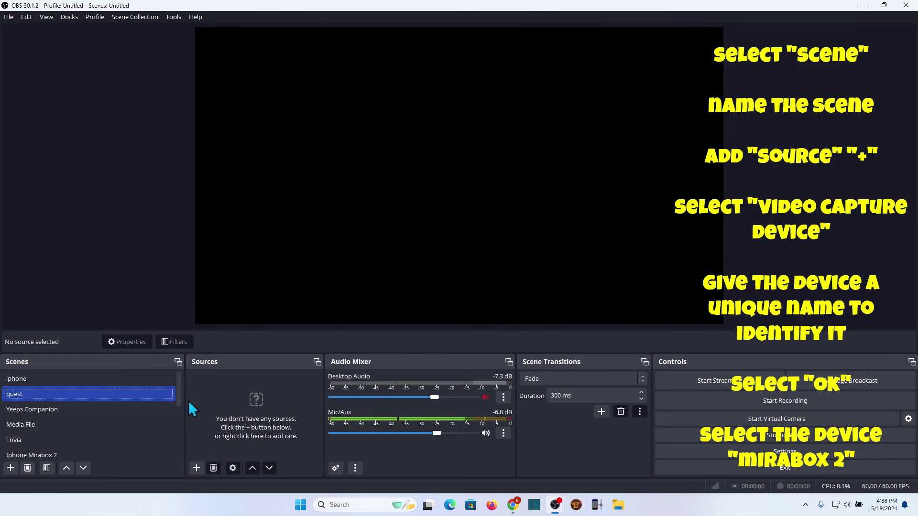
# Add a Video Capture Device source 'quest capture' using the second MiraBox Capture device.
pyautogui.click(196, 468)
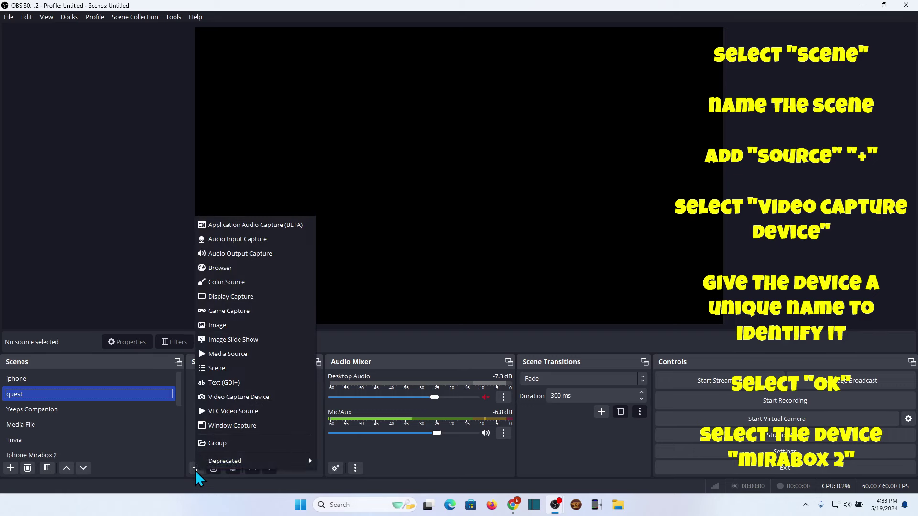
pyautogui.click(245, 400)
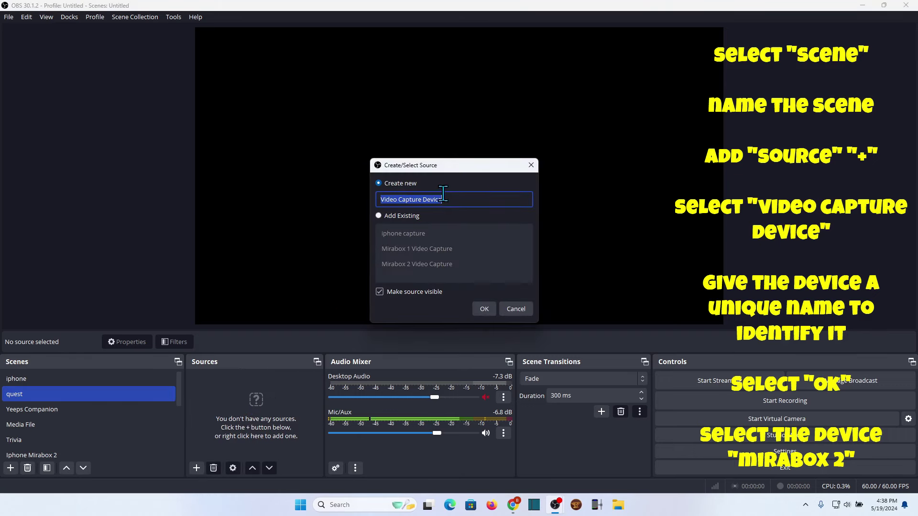
pyautogui.write('quest capture')
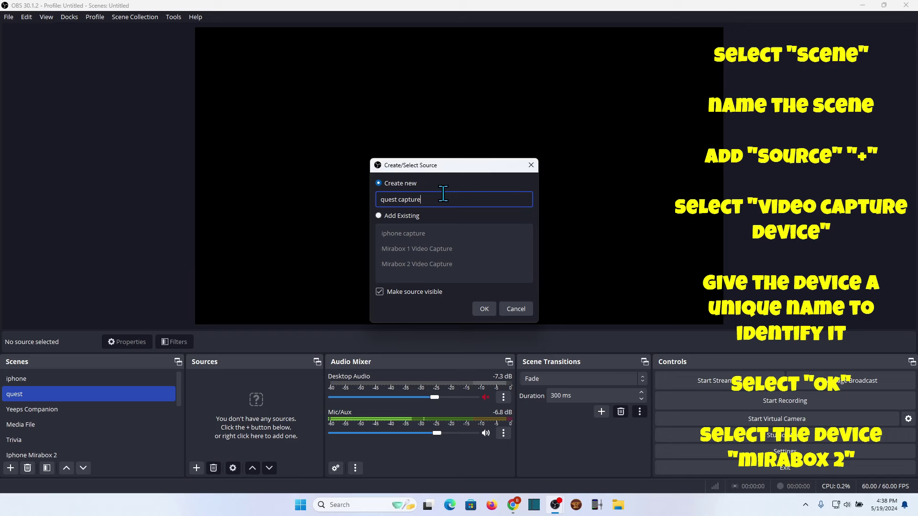
pyautogui.click(484, 309)
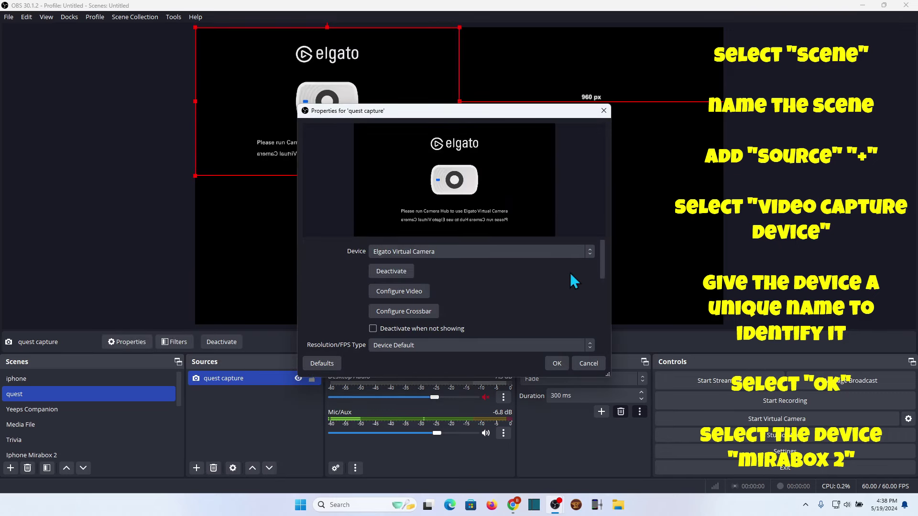
pyautogui.click(591, 251)
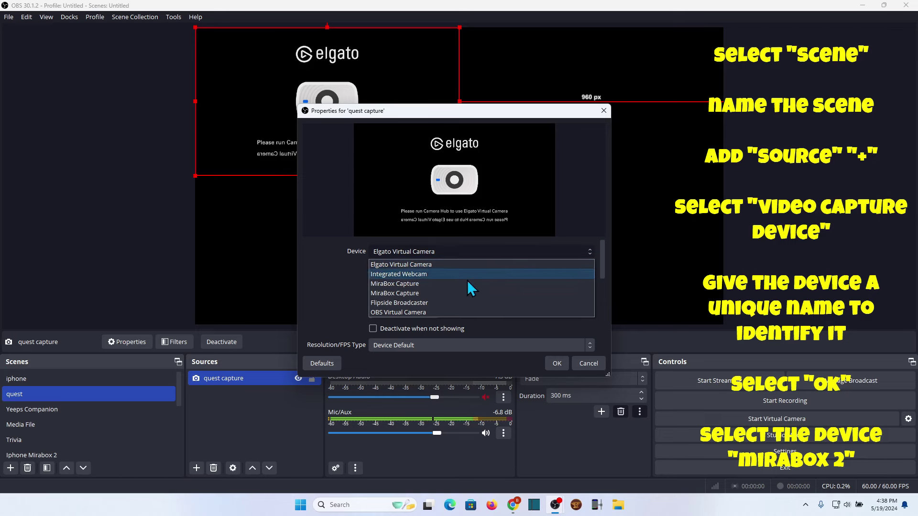
pyautogui.click(456, 294)
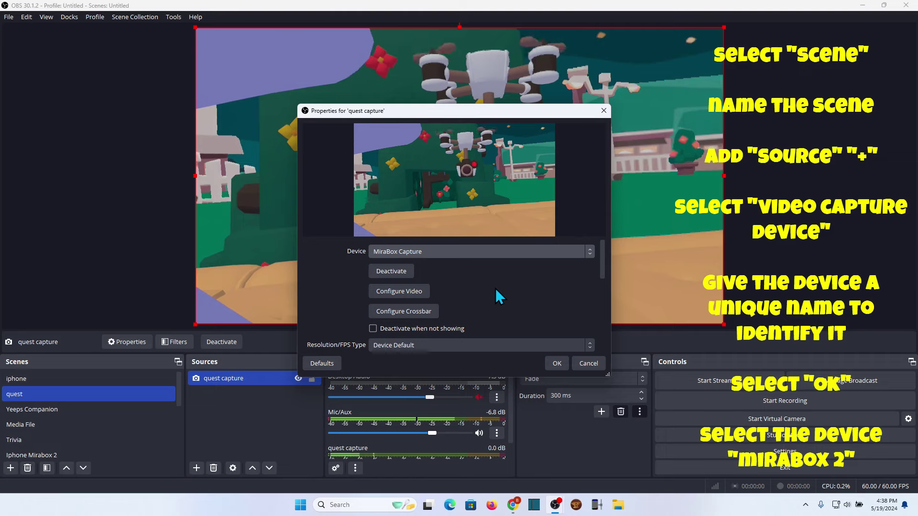
pyautogui.click(558, 363)
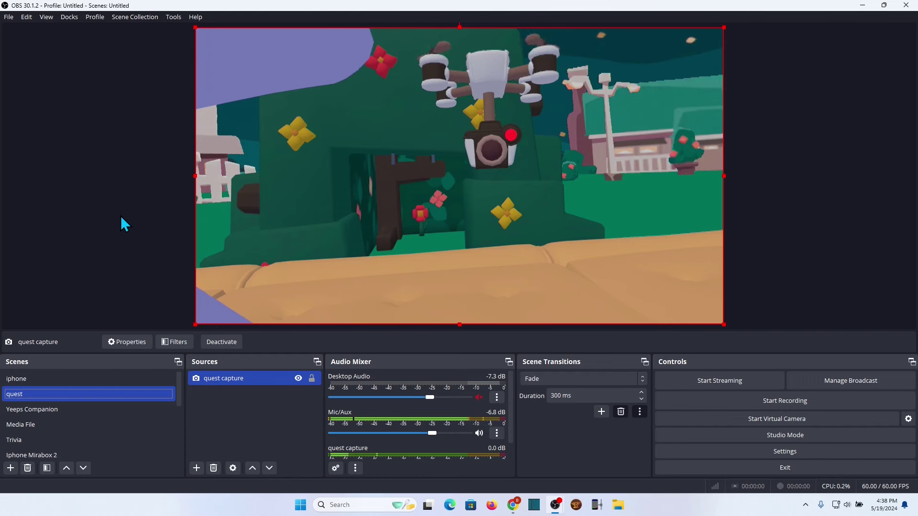
# Add an Audio Input Capture 'quest audio input' on Digital Audio Interface (2- MiraBox Capture).
pyautogui.click(195, 469)
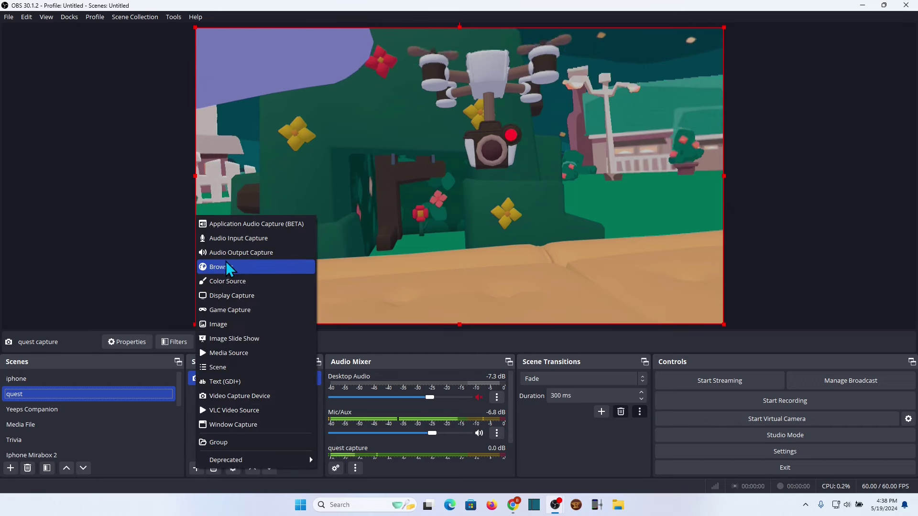
pyautogui.click(240, 238)
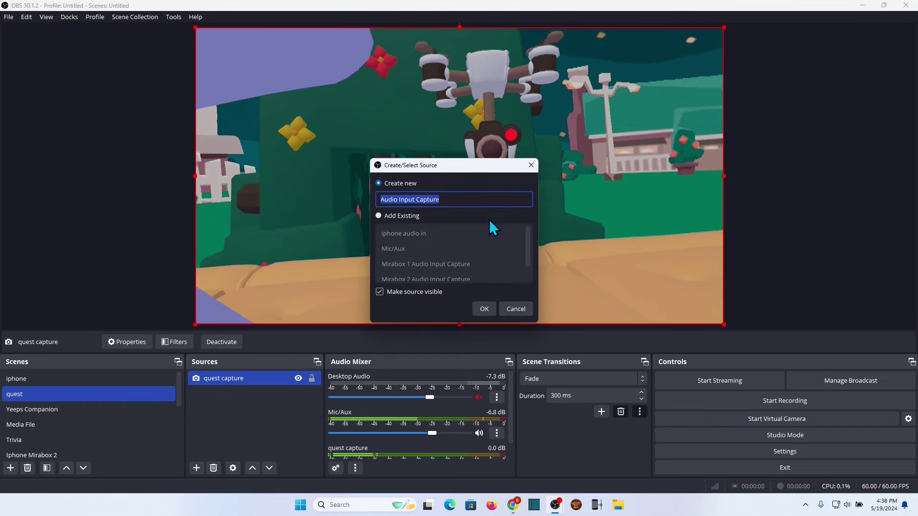
pyautogui.write('qu')
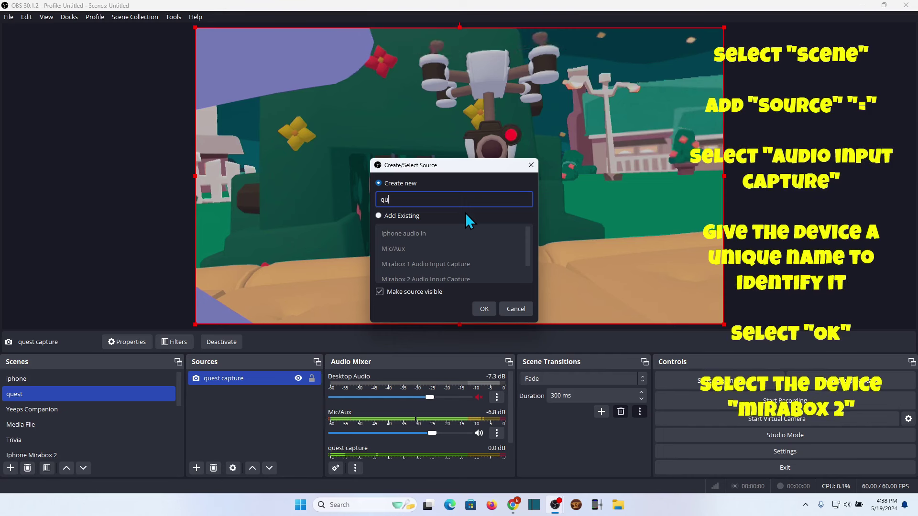
pyautogui.write('est ')
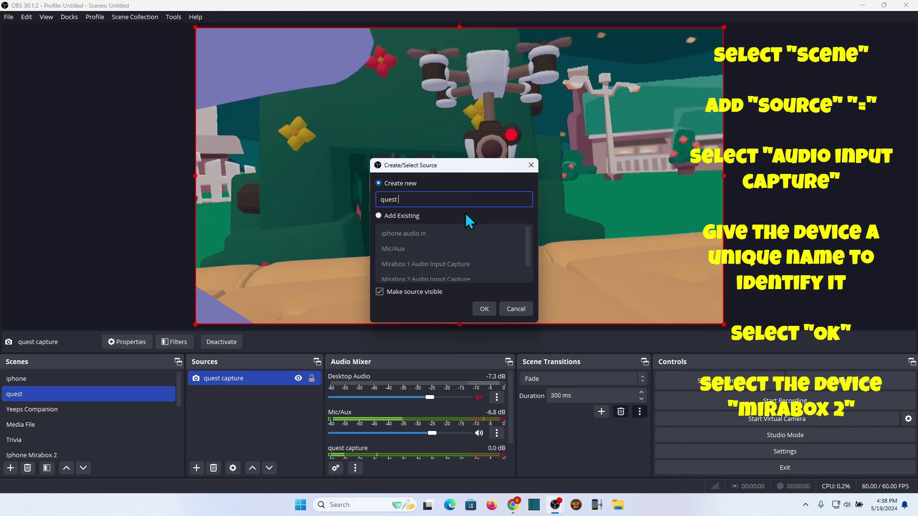
pyautogui.write('audi')
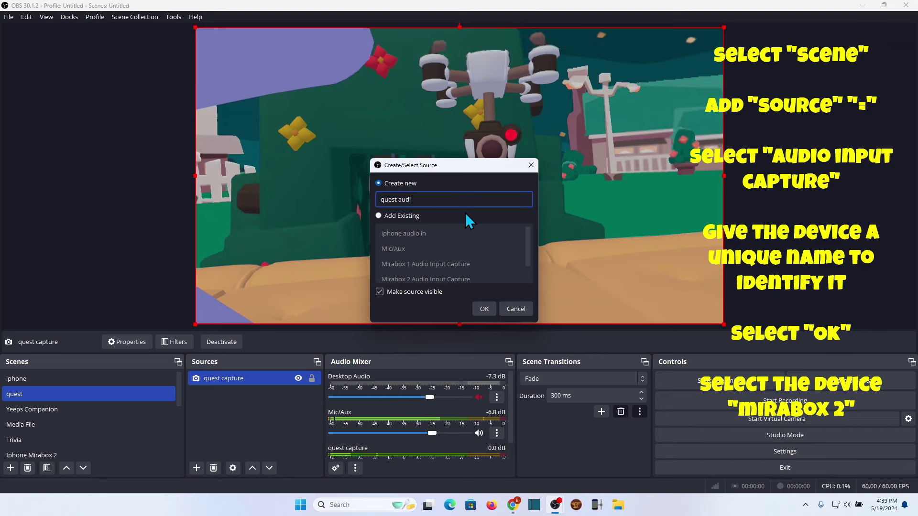
pyautogui.write('o input')
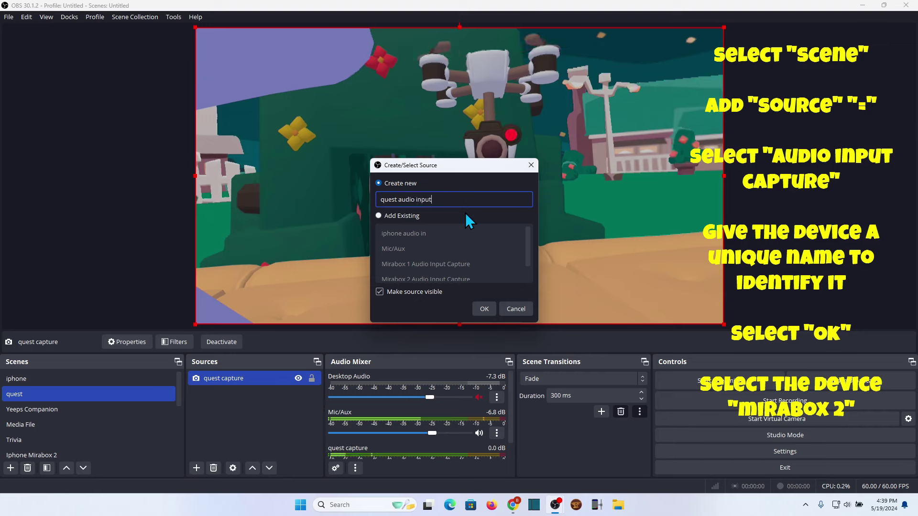
pyautogui.click(488, 308)
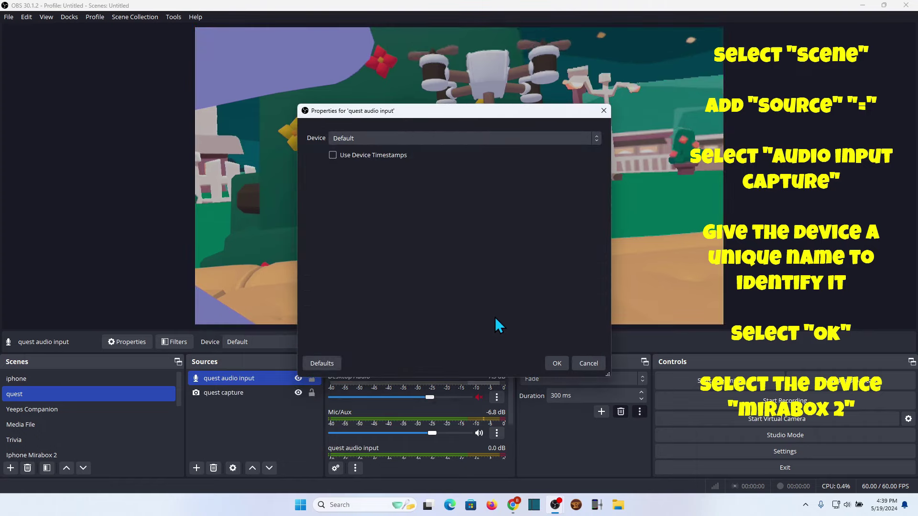
pyautogui.click(598, 139)
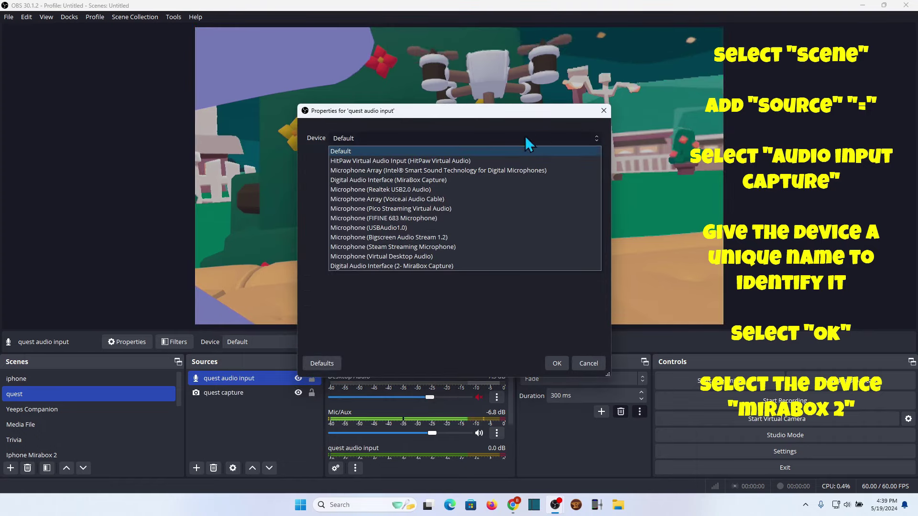
pyautogui.click(429, 266)
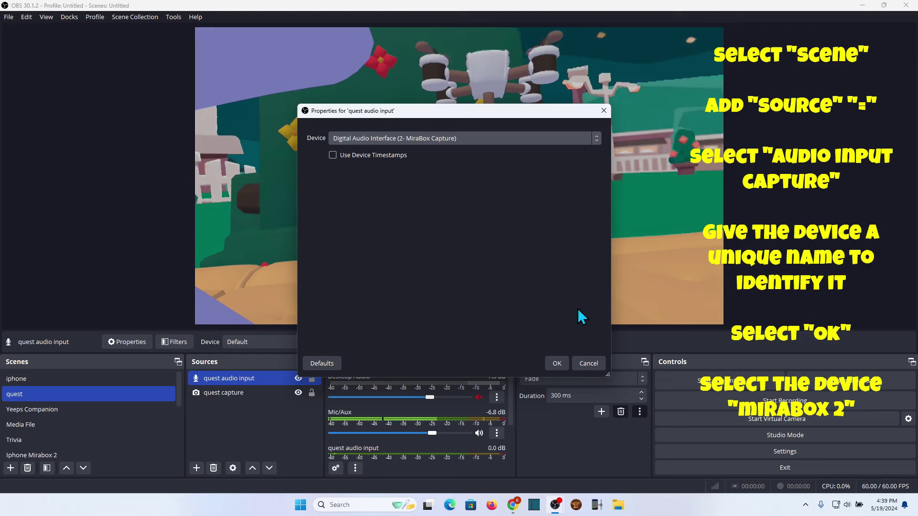
pyautogui.click(557, 364)
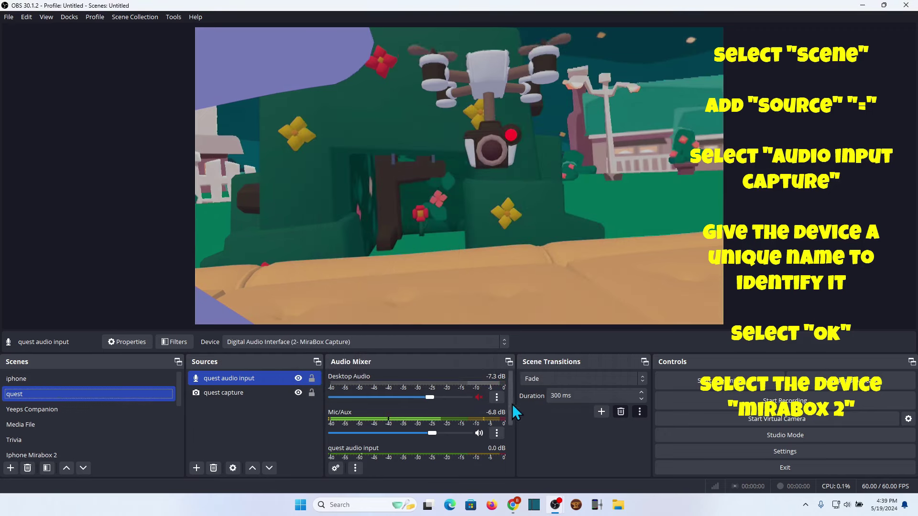
pyautogui.moveTo(512, 403); pyautogui.dragTo(506, 438)
pyautogui.scroll(3, 506, 431)
pyautogui.click(14, 394)
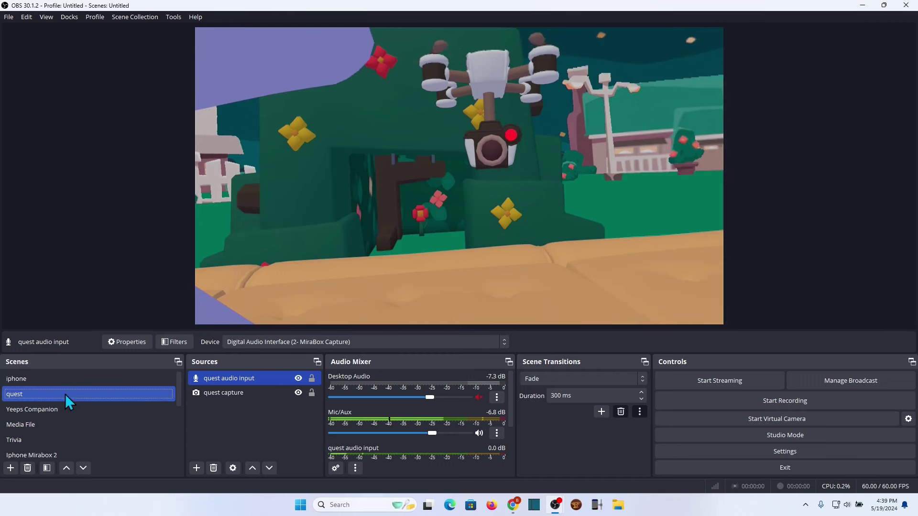
# Create a new scene named 'combined iphone quest'.
pyautogui.click(11, 468)
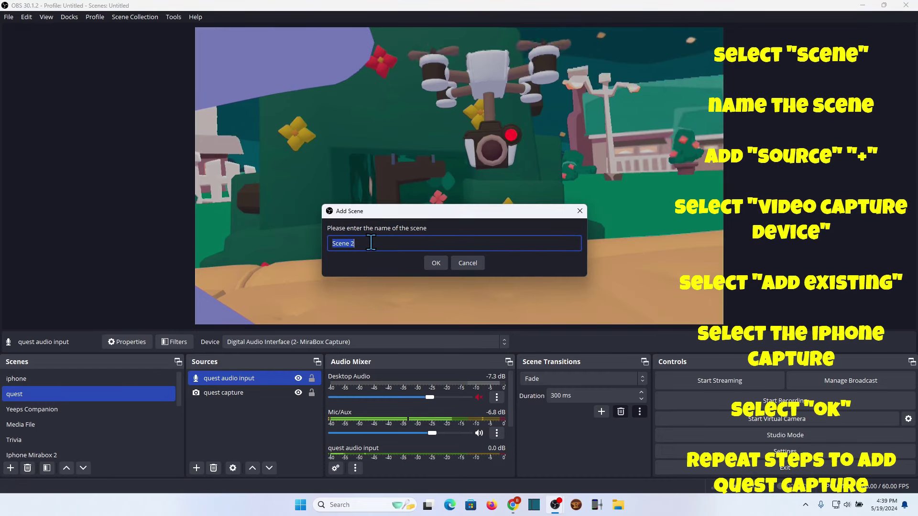
pyautogui.write('com')
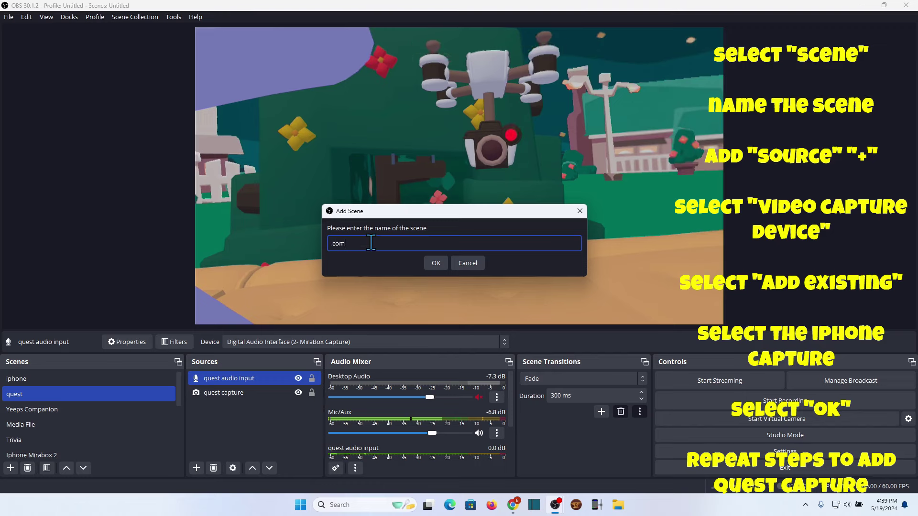
pyautogui.write('bine')
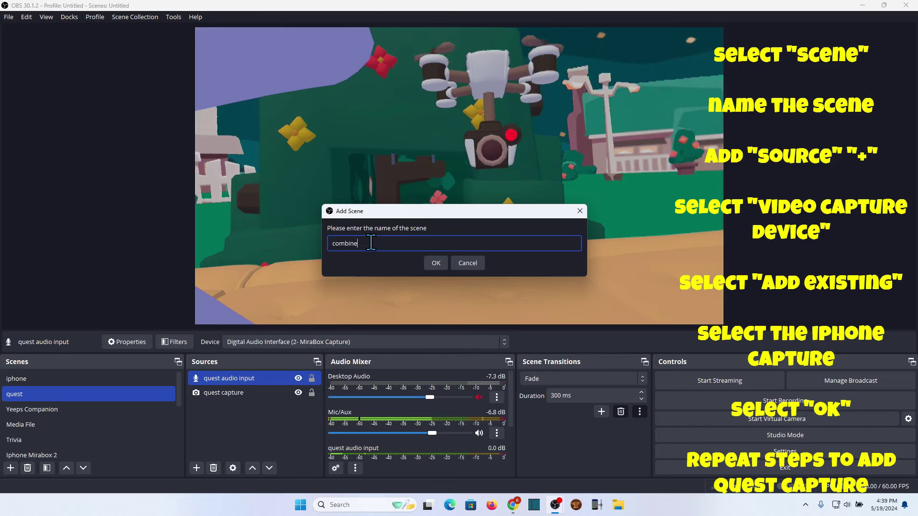
pyautogui.write('d ip')
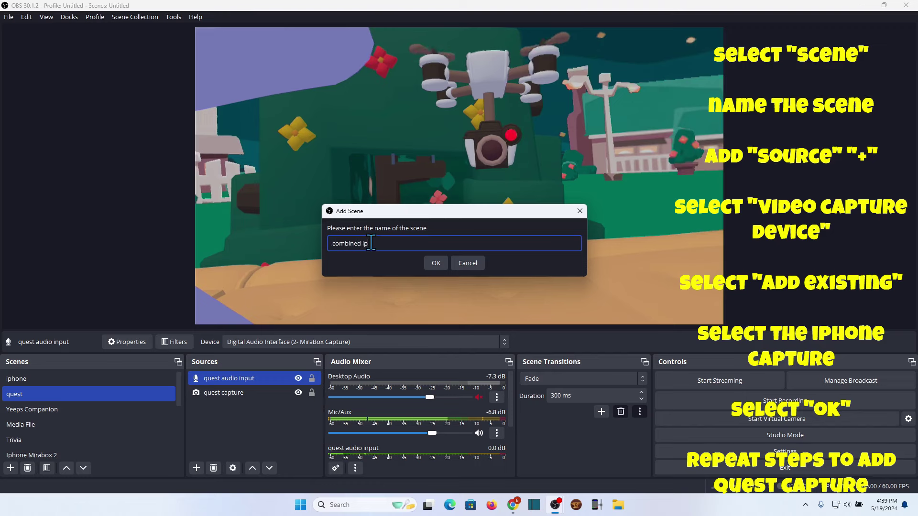
pyautogui.write('hone ques')
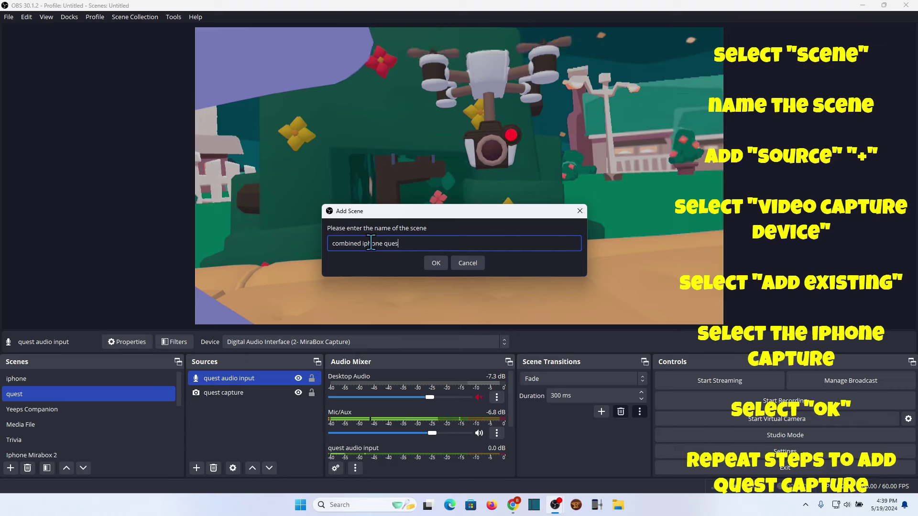
pyautogui.write('t')
pyautogui.click(436, 264)
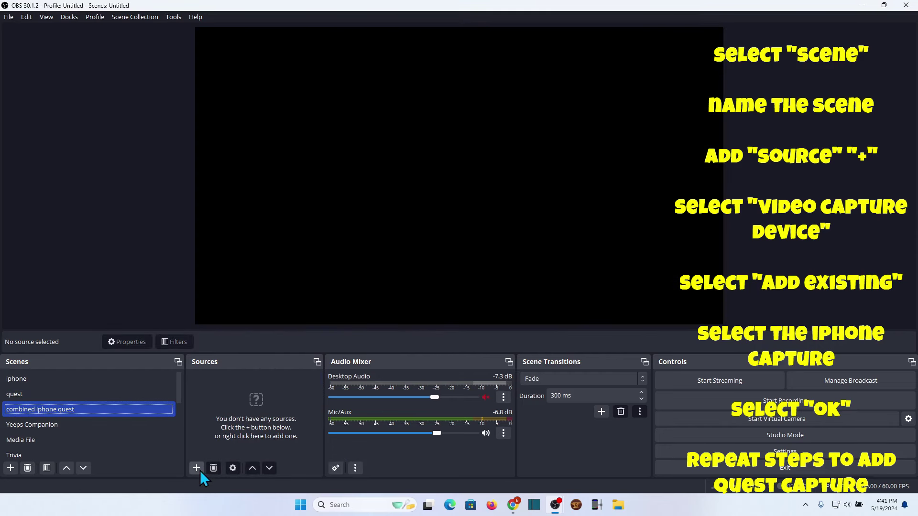
# Add the existing iphone capture source to the new scene.
pyautogui.click(197, 470)
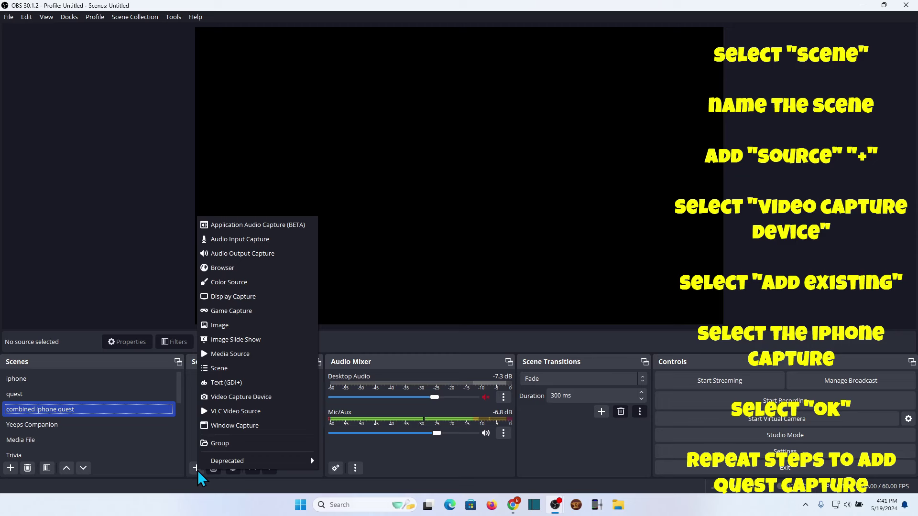
pyautogui.click(271, 398)
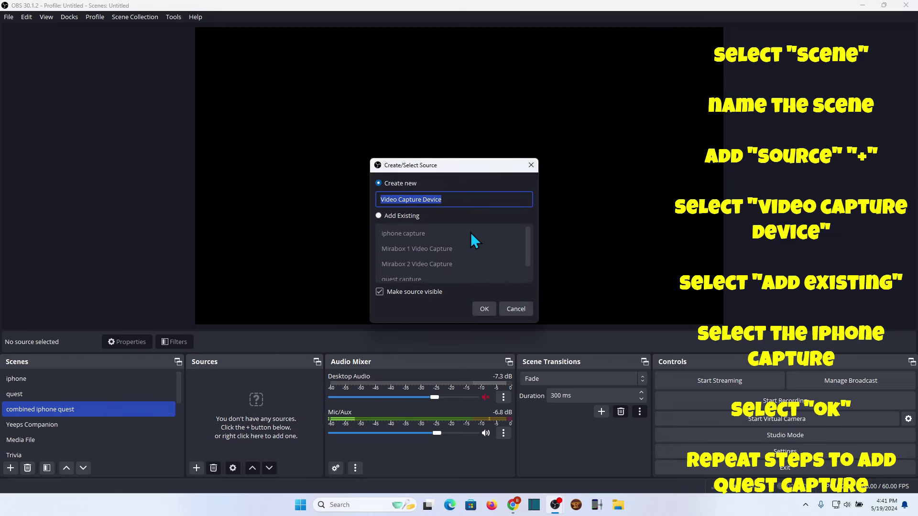
pyautogui.click(380, 217)
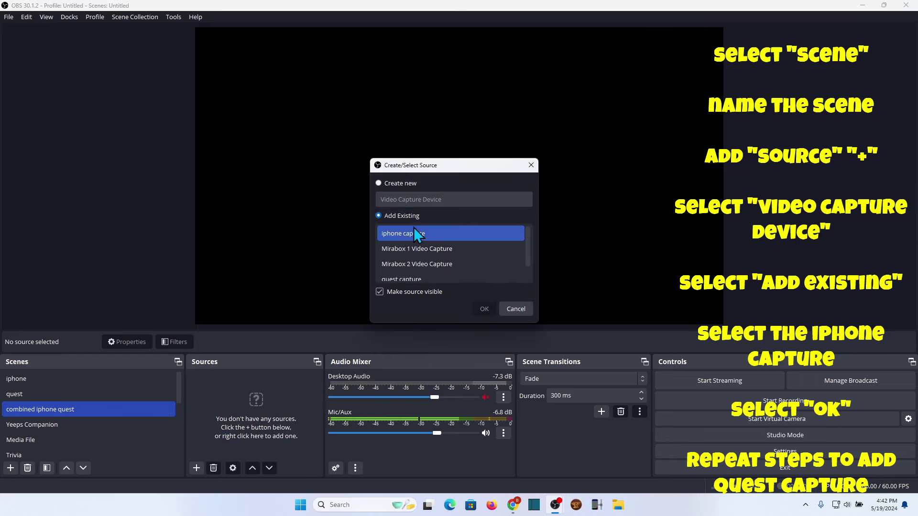
pyautogui.click(410, 233)
pyautogui.click(486, 309)
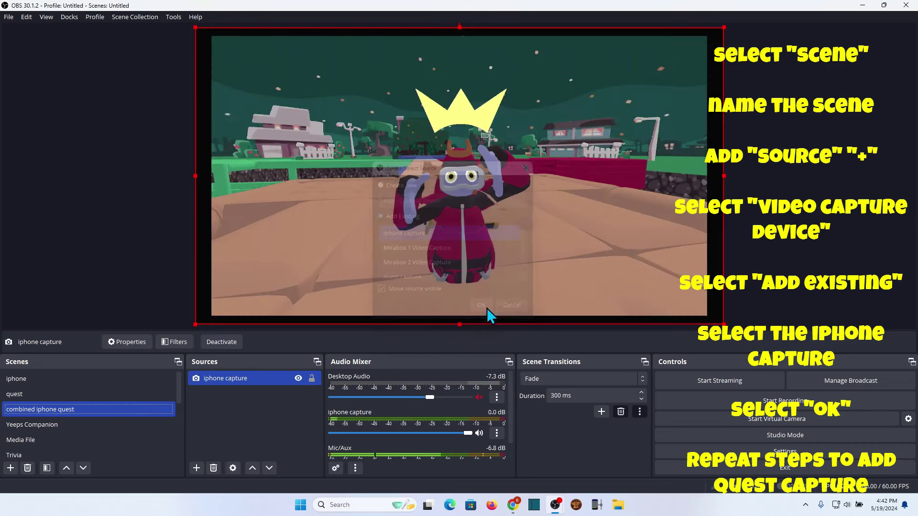
# Add the existing quest capture source to the scene as well.
pyautogui.click(196, 468)
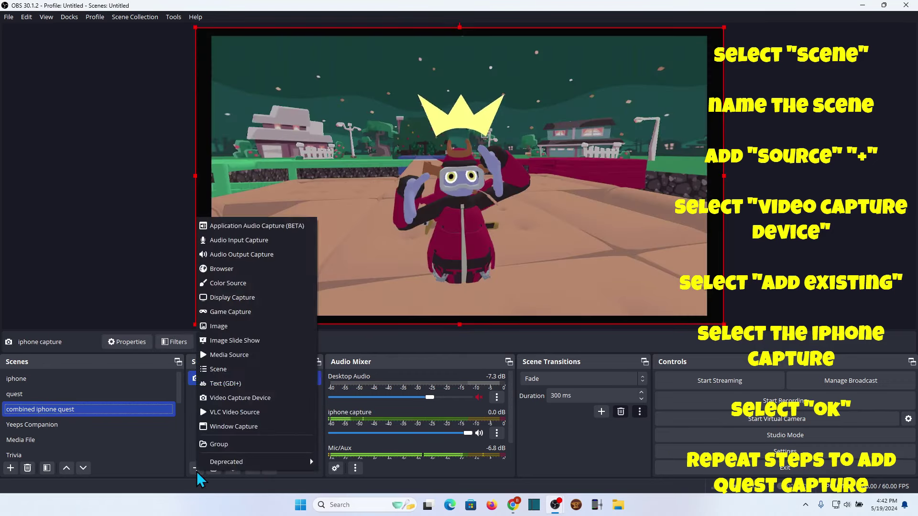
pyautogui.click(239, 397)
pyautogui.click(378, 215)
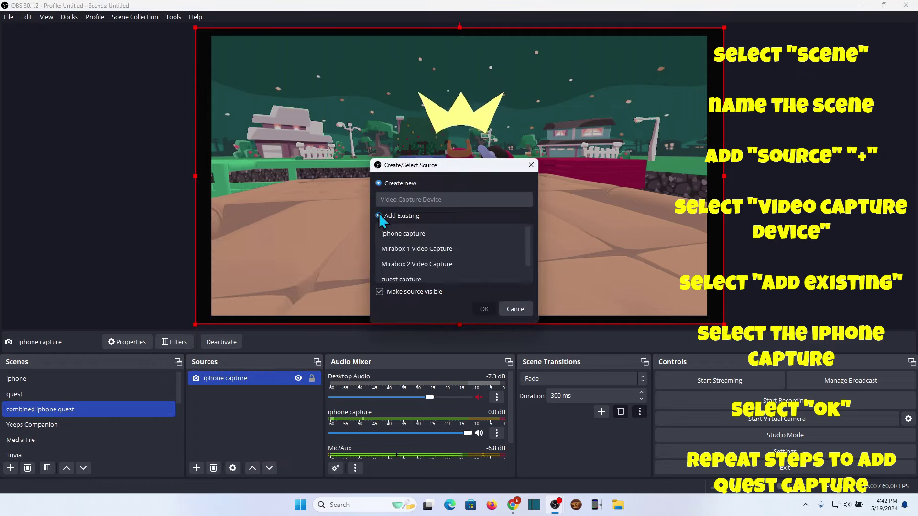
pyautogui.click(415, 279)
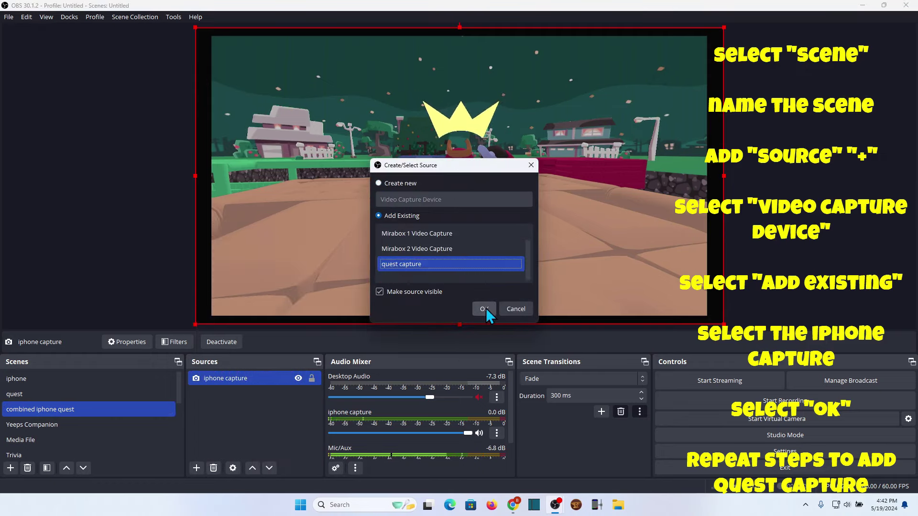
pyautogui.click(485, 309)
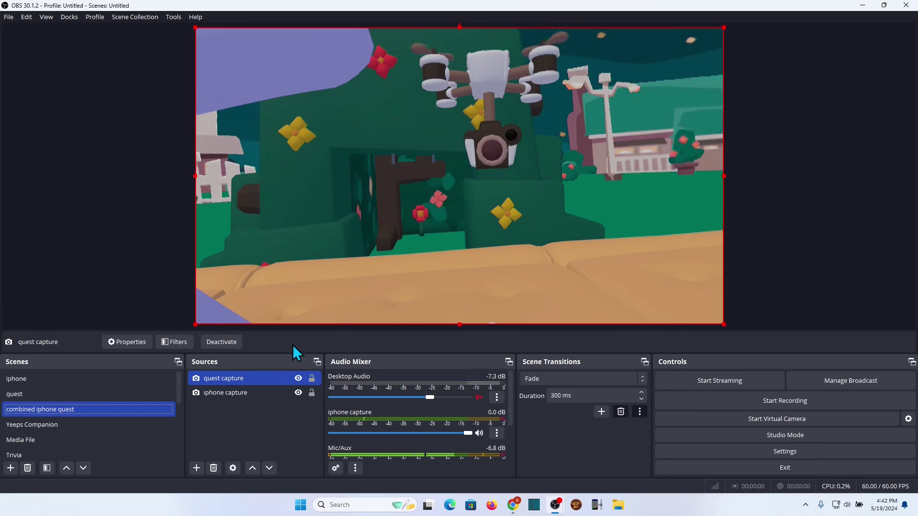
pyautogui.click(265, 392)
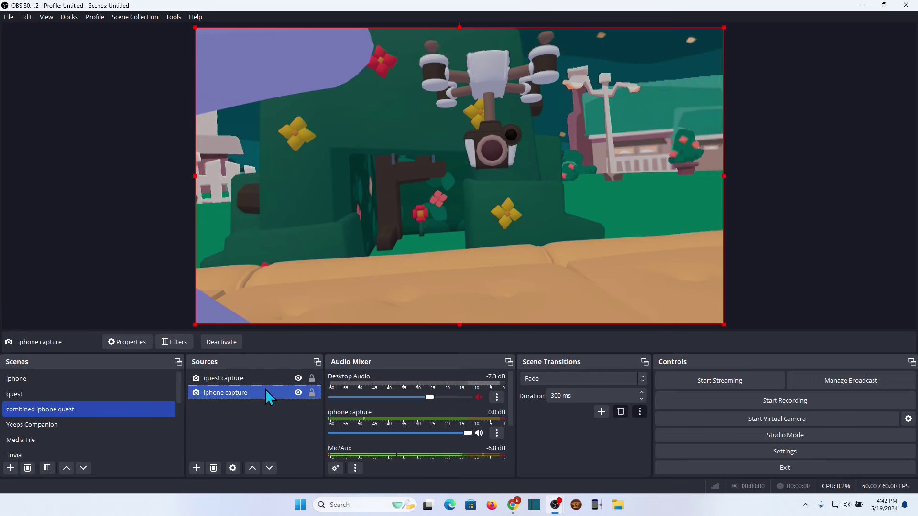
pyautogui.click(266, 382)
pyautogui.click(297, 379)
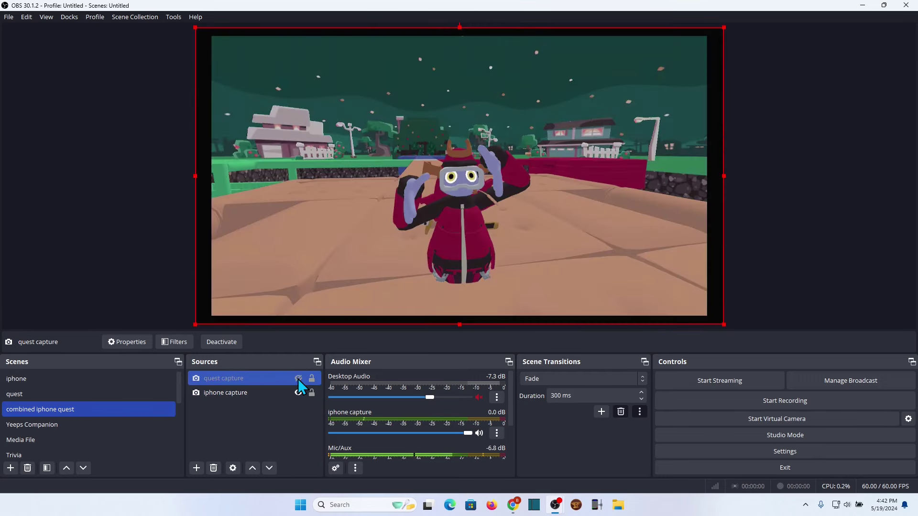
pyautogui.click(299, 379)
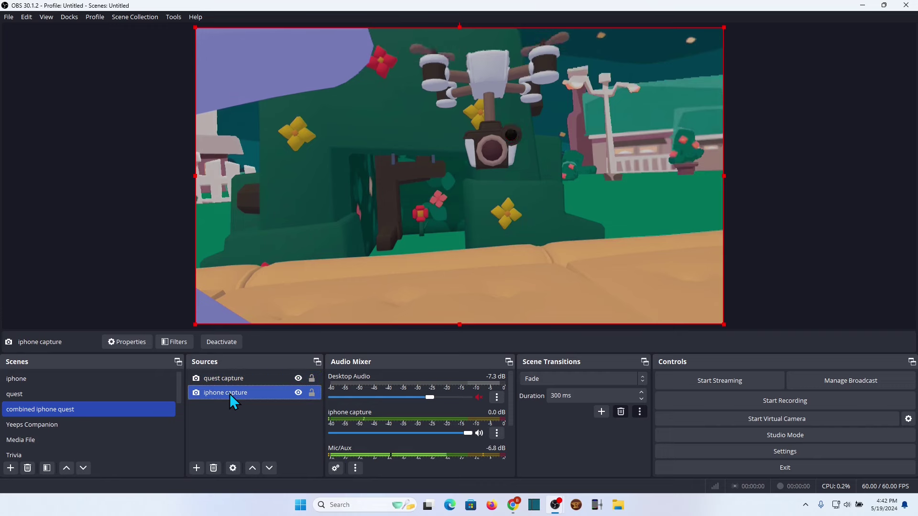
pyautogui.keyDown('ctrl'); pyautogui.click(225, 381); pyautogui.keyUp('ctrl')
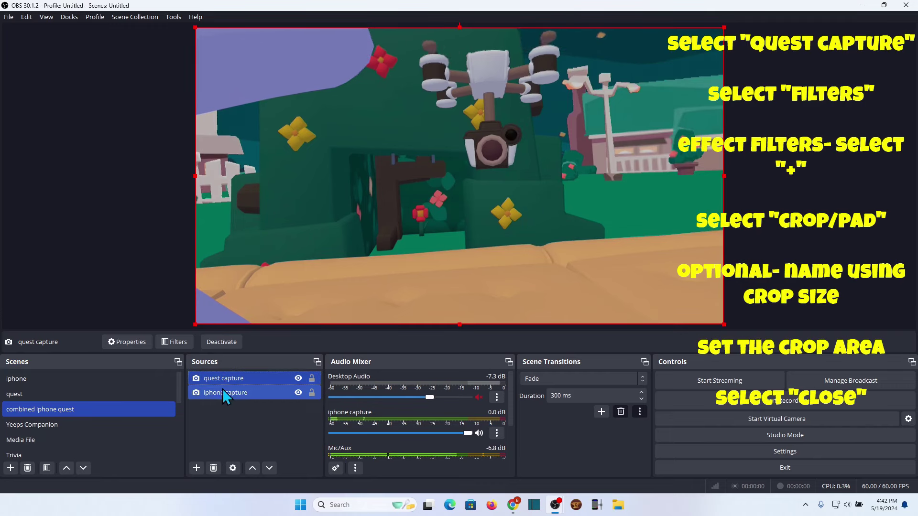
# Add a Crop/Pad filter named '650' to the quest capture source.
pyautogui.click(224, 380)
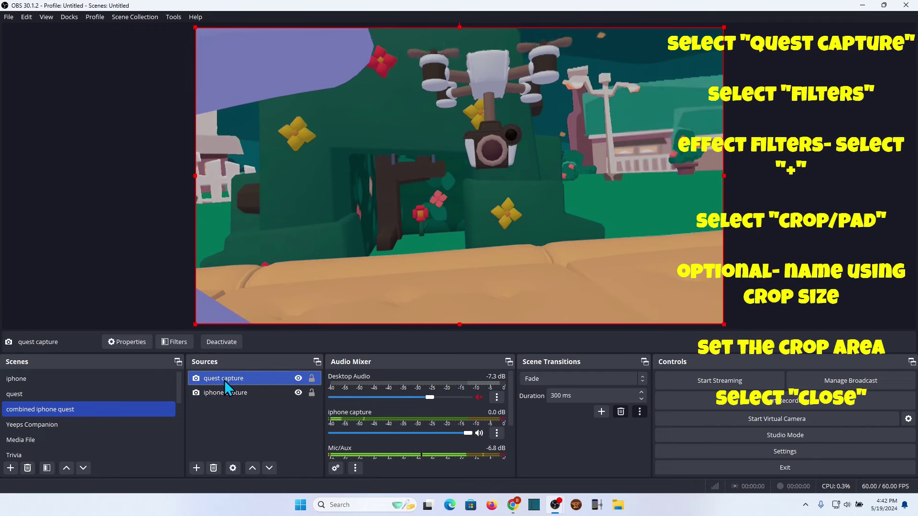
pyautogui.click(175, 340)
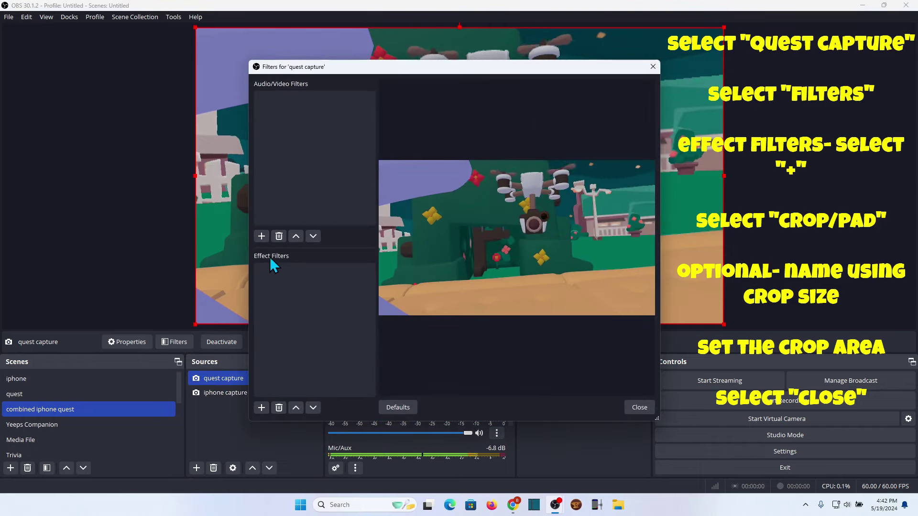
pyautogui.click(261, 407)
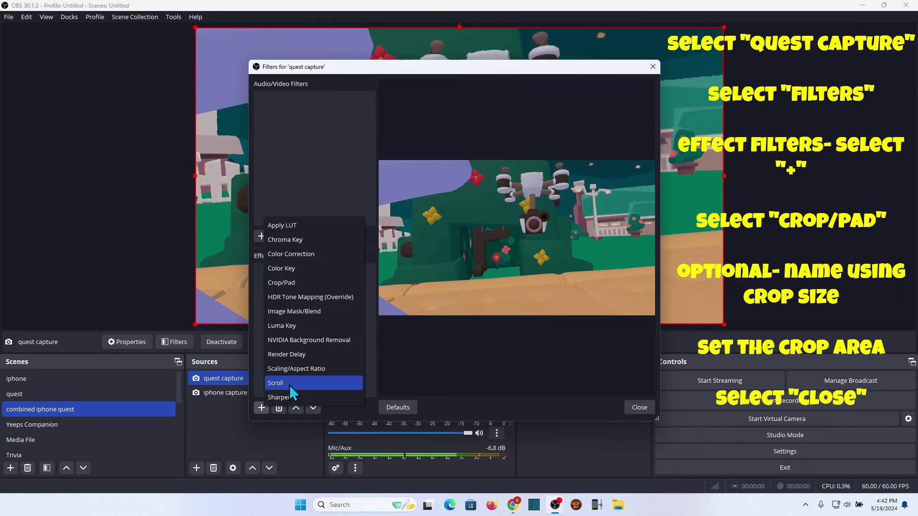
pyautogui.click(292, 282)
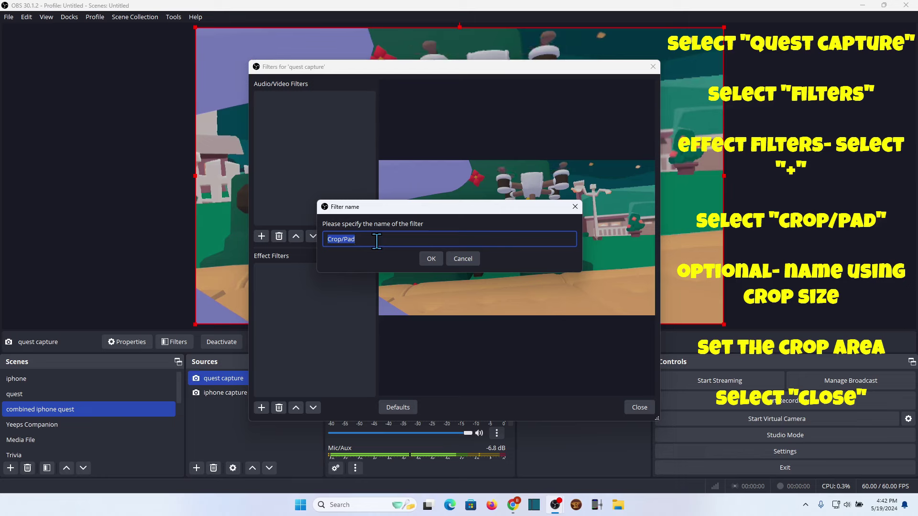
pyautogui.write('650')
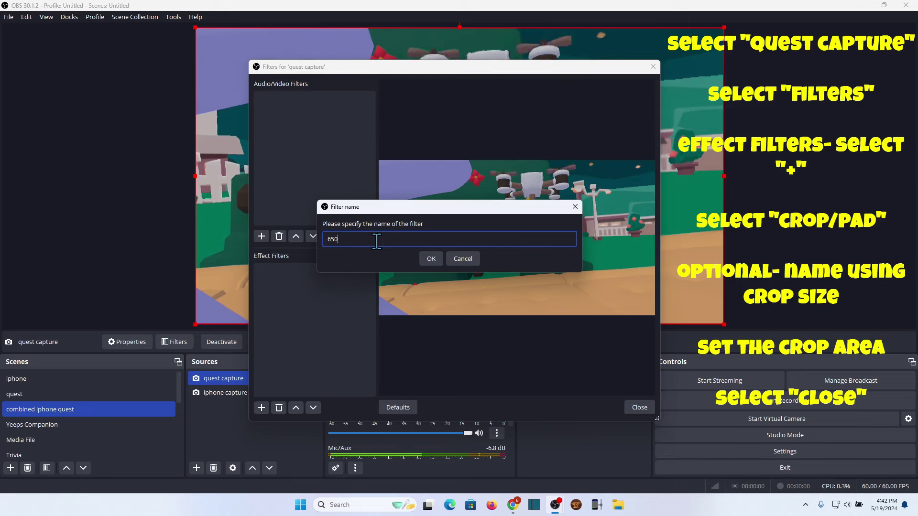
pyautogui.click(436, 259)
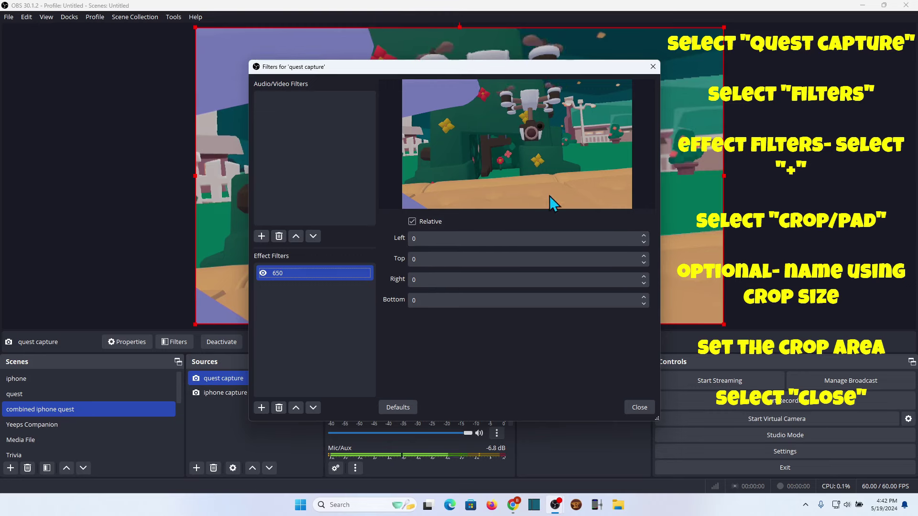
# Set the Crop/Pad filter's Left and Right crop to 650 each.
pyautogui.doubleClick(421, 239)
pyautogui.write('650')
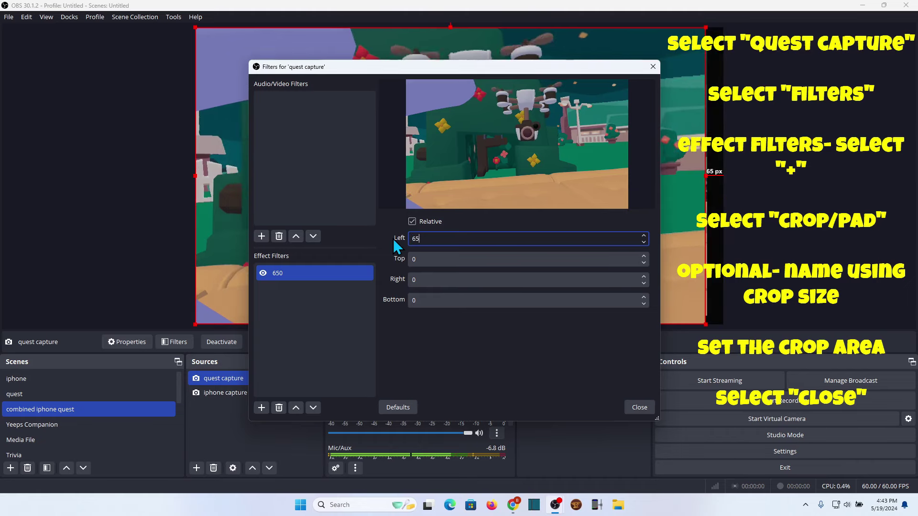
pyautogui.doubleClick(418, 280)
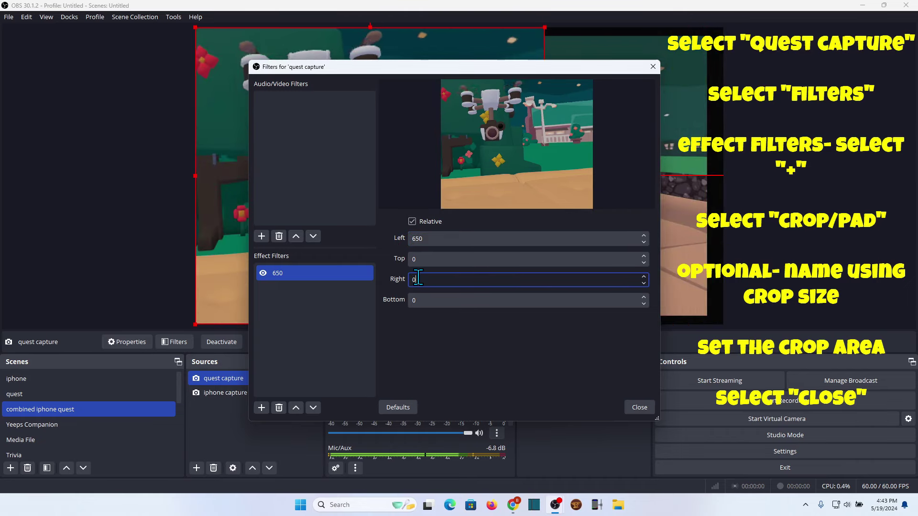
pyautogui.write('650')
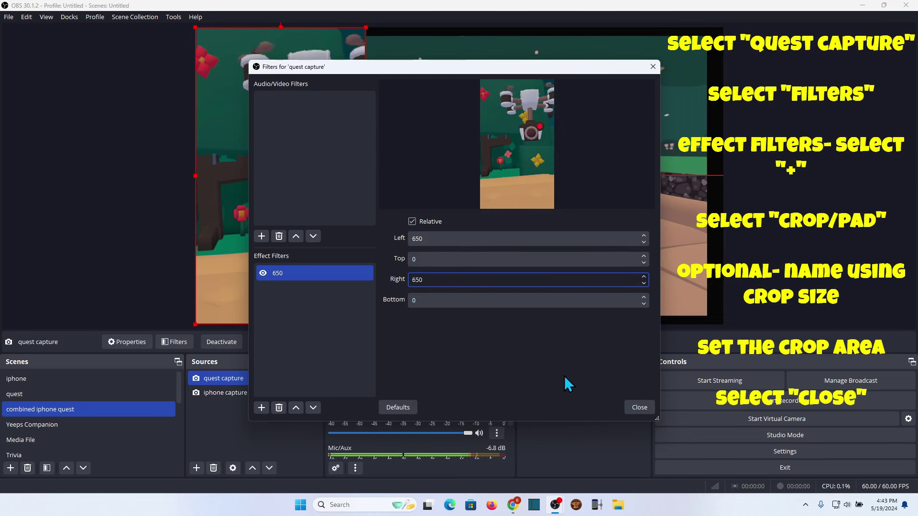
pyautogui.click(641, 408)
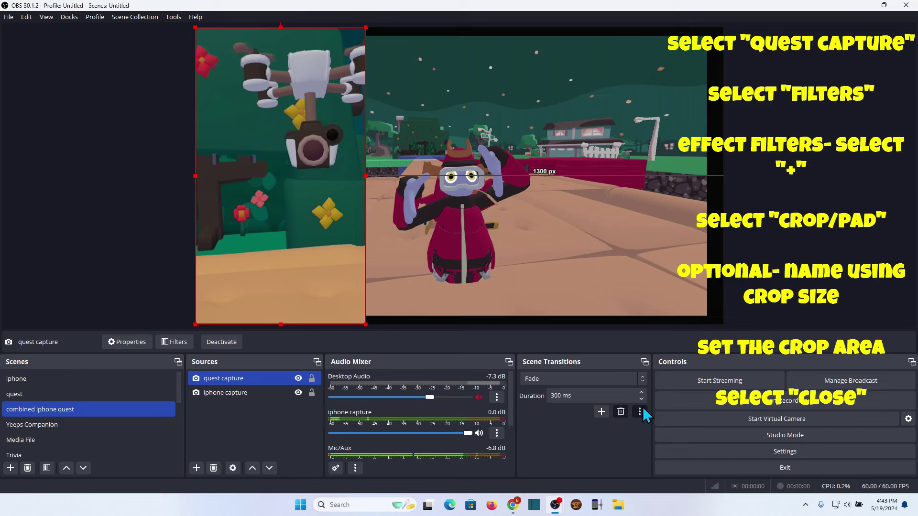